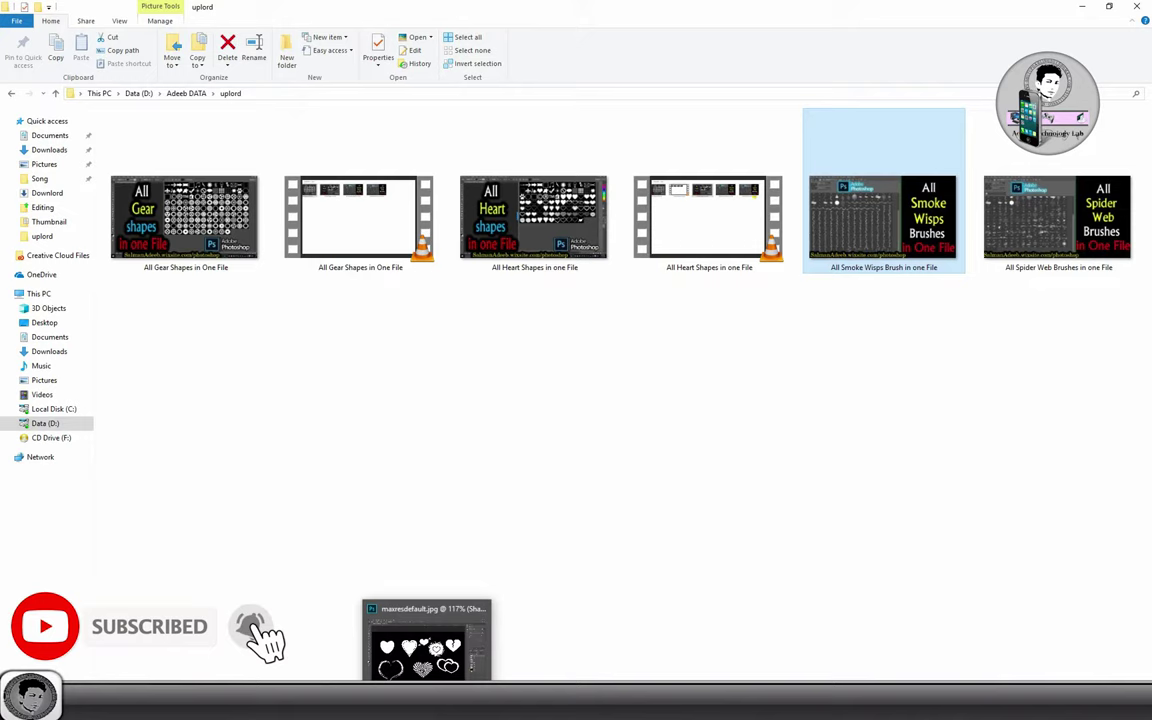
# - Bring the browser back, showing the completed hearts.csh download on MEGA
pyautogui.click(545, 640)
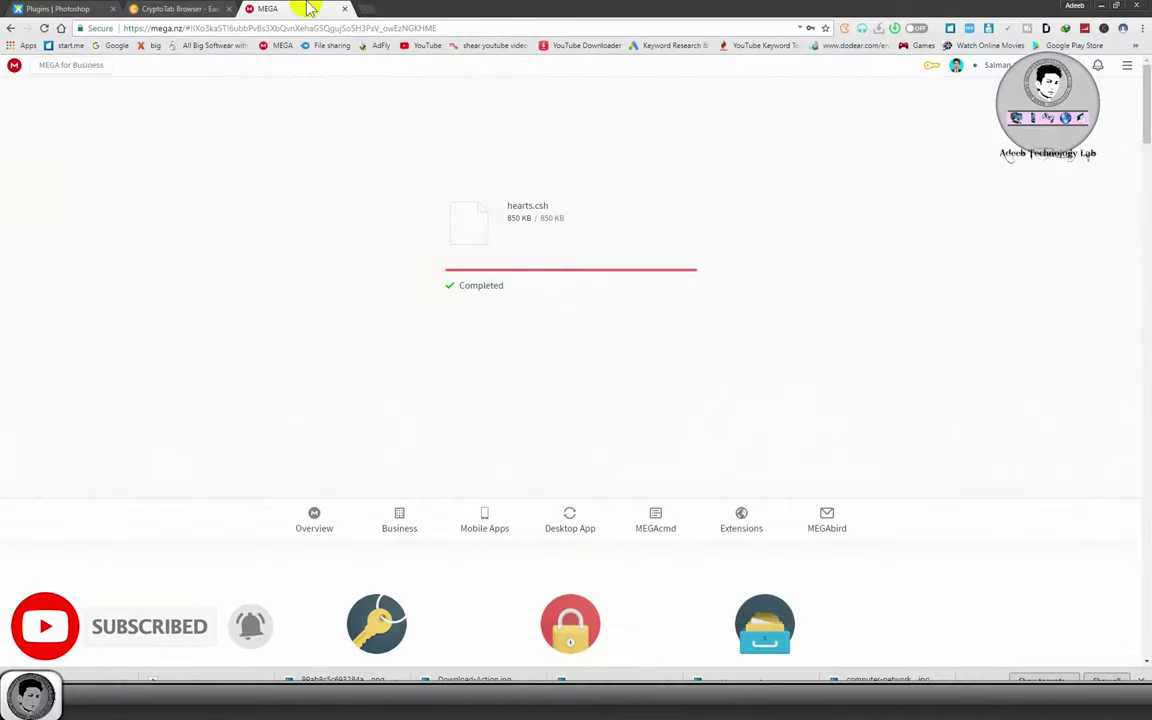
# - Load salmanadeeb.wixsite.com/photoshop in a new Chrome tab
pyautogui.click(368, 10)
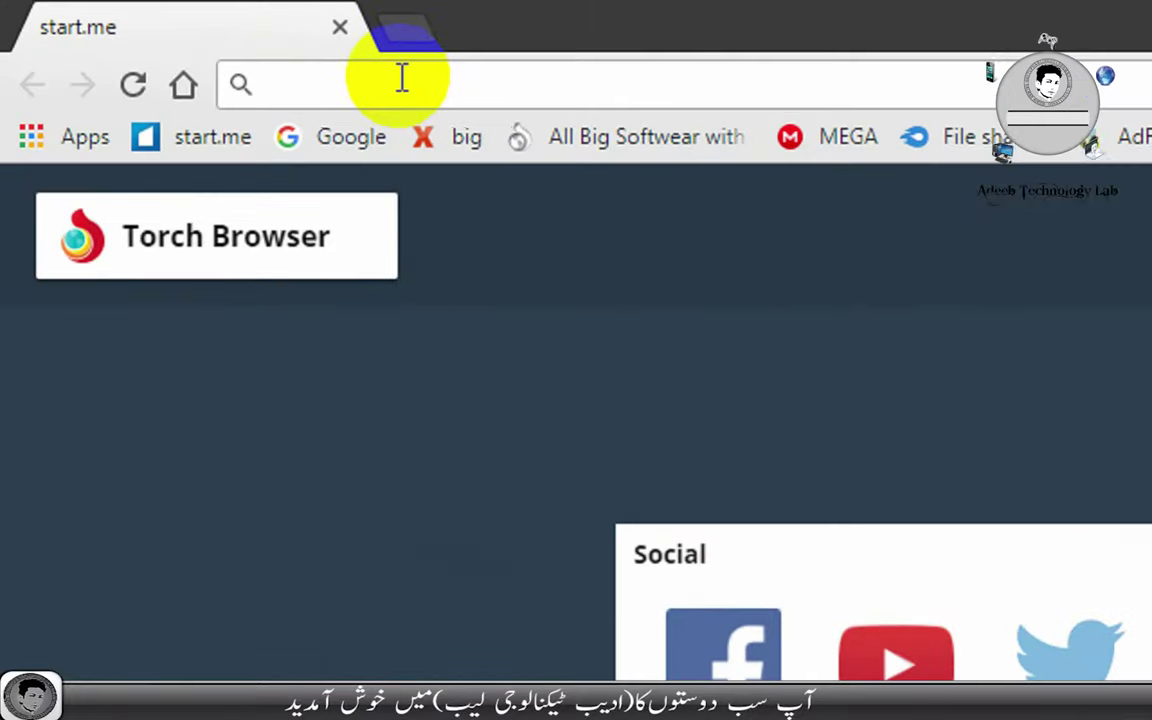
pyautogui.write('s')
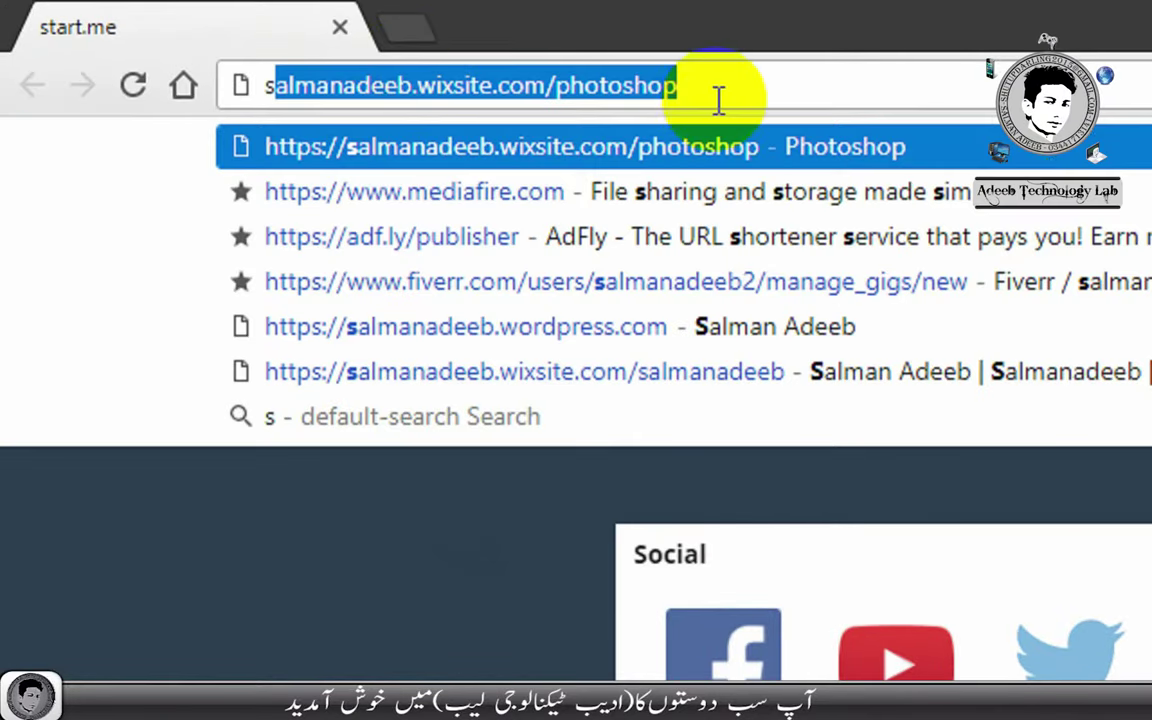
pyautogui.click(717, 98)
pyautogui.press('Return')
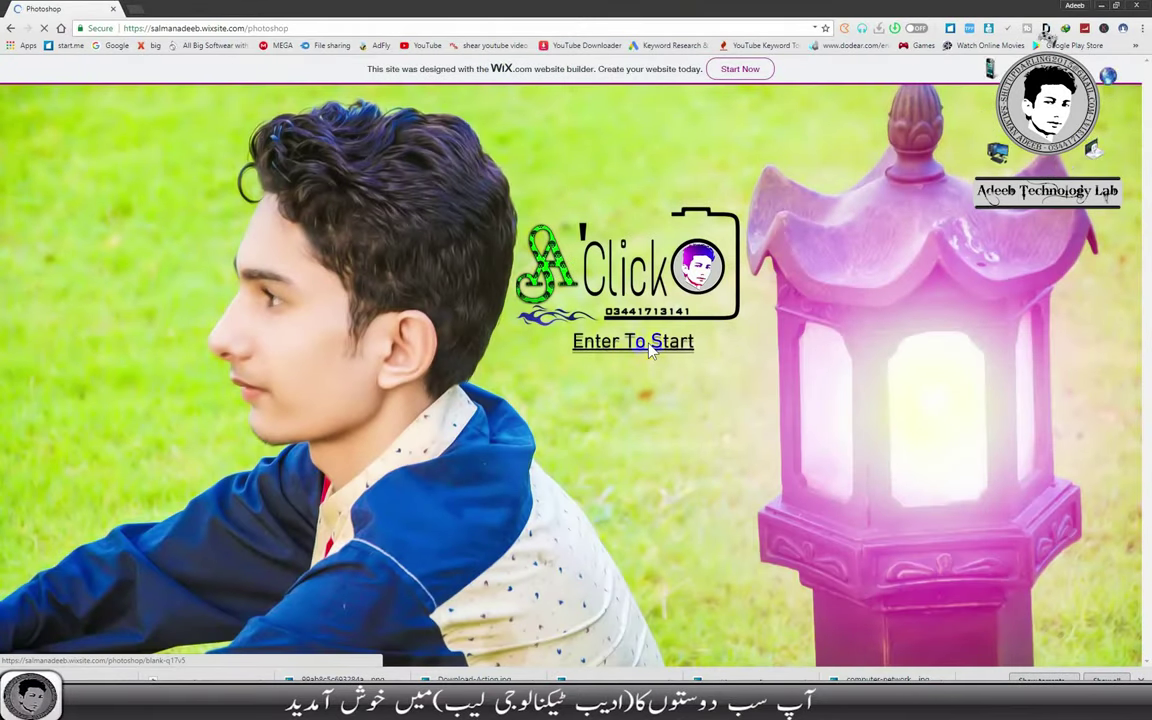
# - Enter the site and go to its Plugins page, dismissing the Facebook popup
pyautogui.click(669, 345)
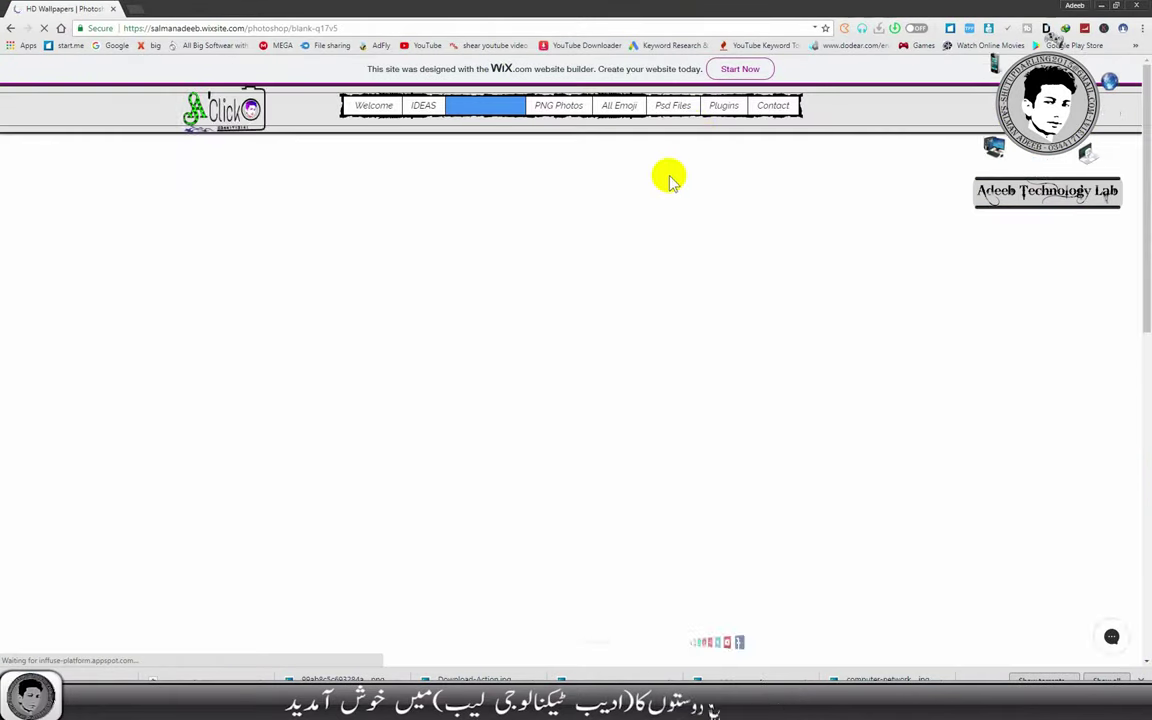
pyautogui.click(722, 105)
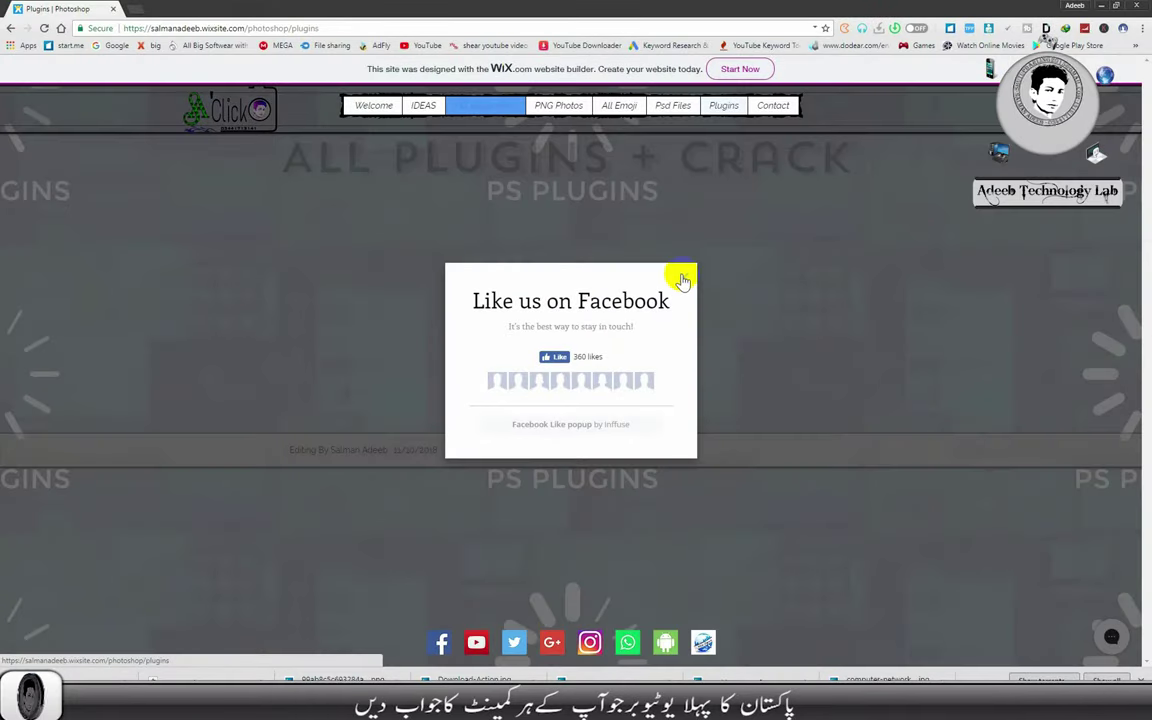
pyautogui.click(676, 275)
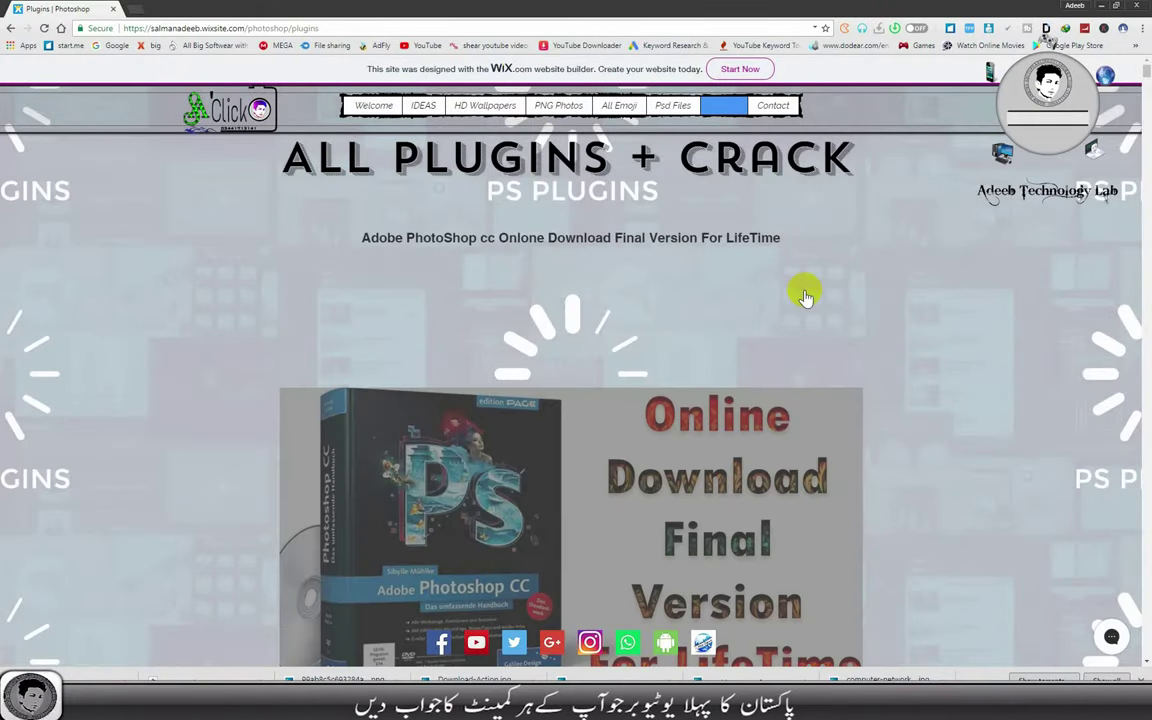
# - Scroll the Plugins page down to the All Smoke Wisps Brush in one File image
pyautogui.scroll(-3, 950, 360)
pyautogui.scroll(-7, 948, 357)
pyautogui.scroll(-5, 948, 355)
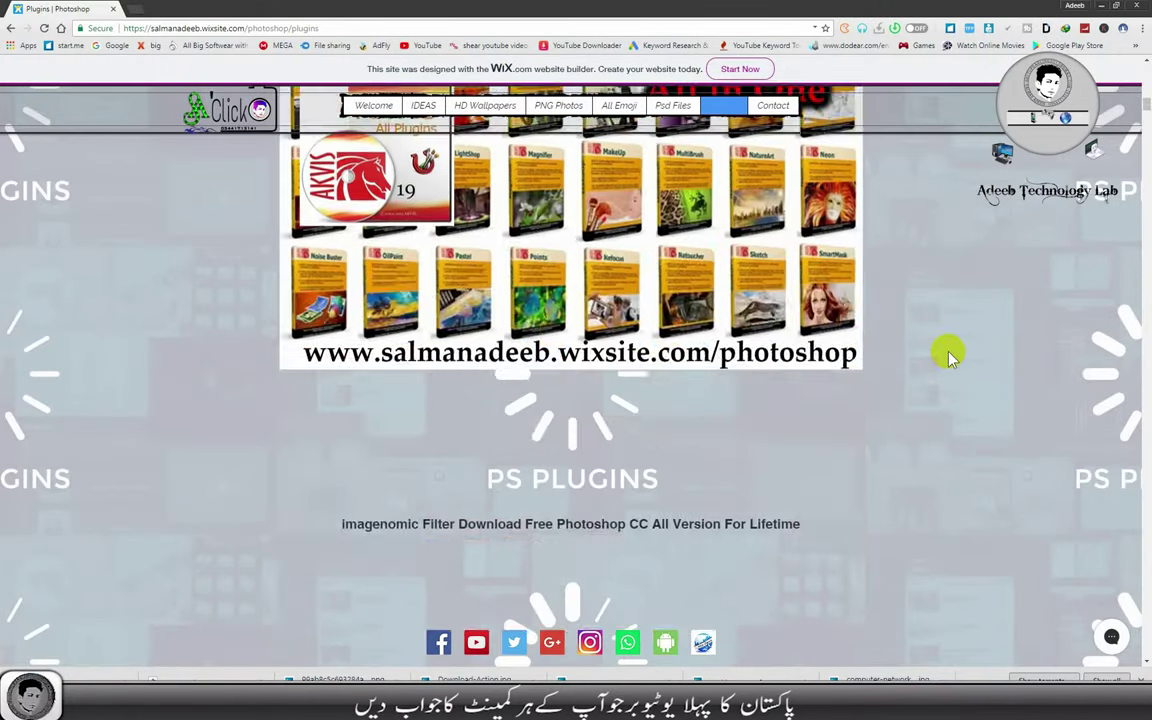
pyautogui.scroll(-6, 950, 352)
pyautogui.scroll(-3, 946, 330)
pyautogui.scroll(-3, 946, 380)
pyautogui.scroll(-4, 946, 386)
pyautogui.scroll(-4, 946, 391)
pyautogui.scroll(-5, 947, 390)
pyautogui.scroll(-4, 947, 390)
pyautogui.scroll(-5, 947, 390)
pyautogui.scroll(-4, 947, 390)
pyautogui.scroll(-5, 947, 390)
pyautogui.scroll(-4, 947, 389)
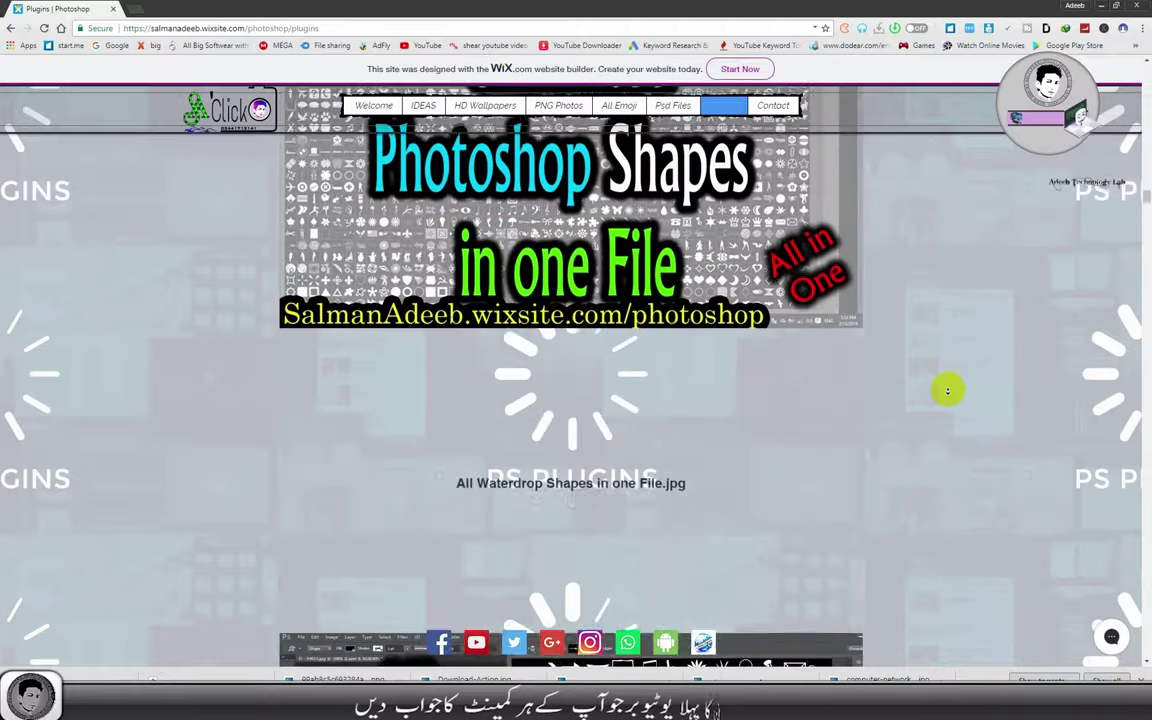
pyautogui.scroll(-4, 947, 389)
pyautogui.scroll(-4, 946, 380)
pyautogui.scroll(-3, 946, 375)
pyautogui.scroll(-2, 946, 375)
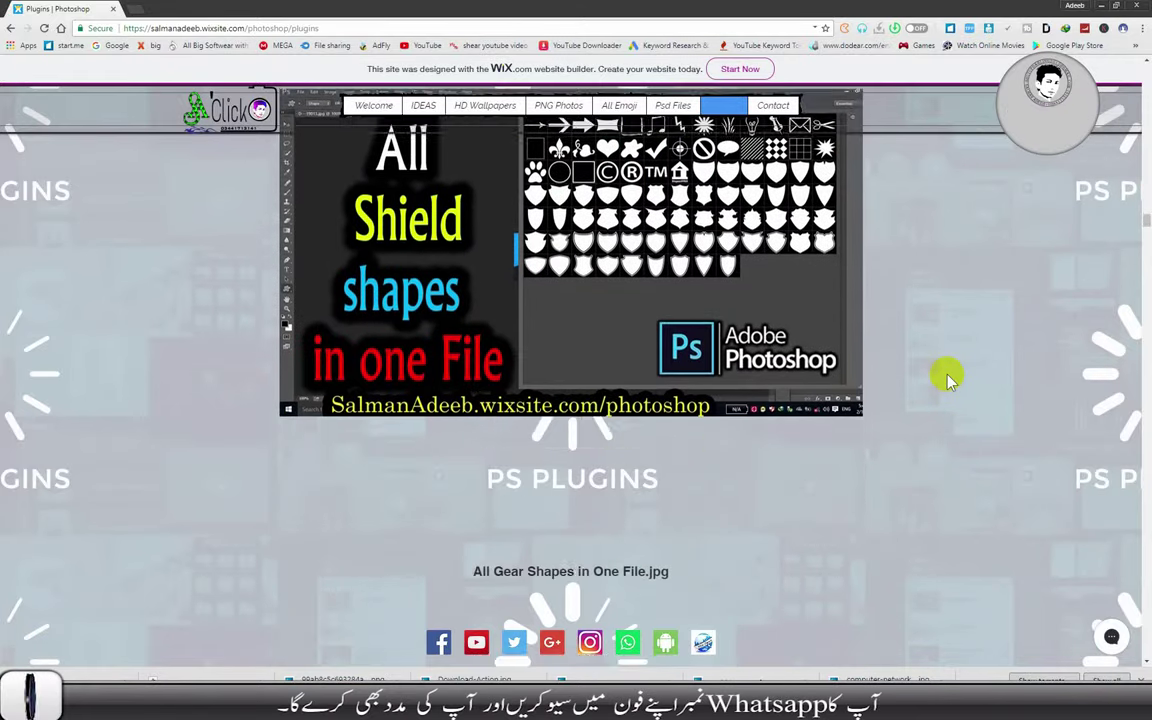
pyautogui.scroll(-2, 946, 375)
pyautogui.scroll(-2, 946, 375)
pyautogui.scroll(-2, 946, 375)
pyautogui.scroll(-2, 946, 375)
pyautogui.scroll(-2, 946, 375)
pyautogui.scroll(-2, 946, 375)
pyautogui.scroll(-2, 946, 375)
pyautogui.scroll(-2, 946, 375)
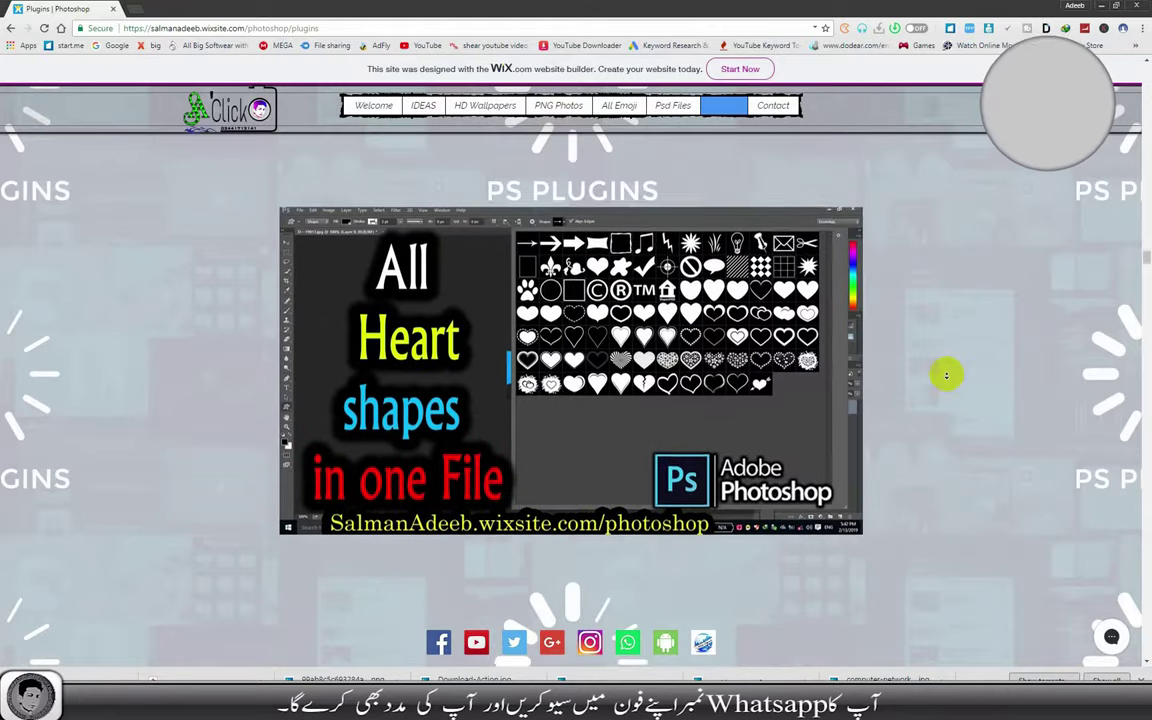
pyautogui.scroll(-2, 946, 375)
pyautogui.scroll(-2, 946, 375)
pyautogui.scroll(-2, 946, 375)
pyautogui.scroll(-2, 946, 375)
pyautogui.scroll(-2, 945, 376)
pyautogui.scroll(-2, 943, 377)
pyautogui.scroll(-2, 943, 377)
pyautogui.scroll(-2, 943, 377)
pyautogui.scroll(-2, 943, 377)
pyautogui.scroll(-2, 943, 377)
pyautogui.scroll(-2, 943, 377)
pyautogui.scroll(-2, 943, 377)
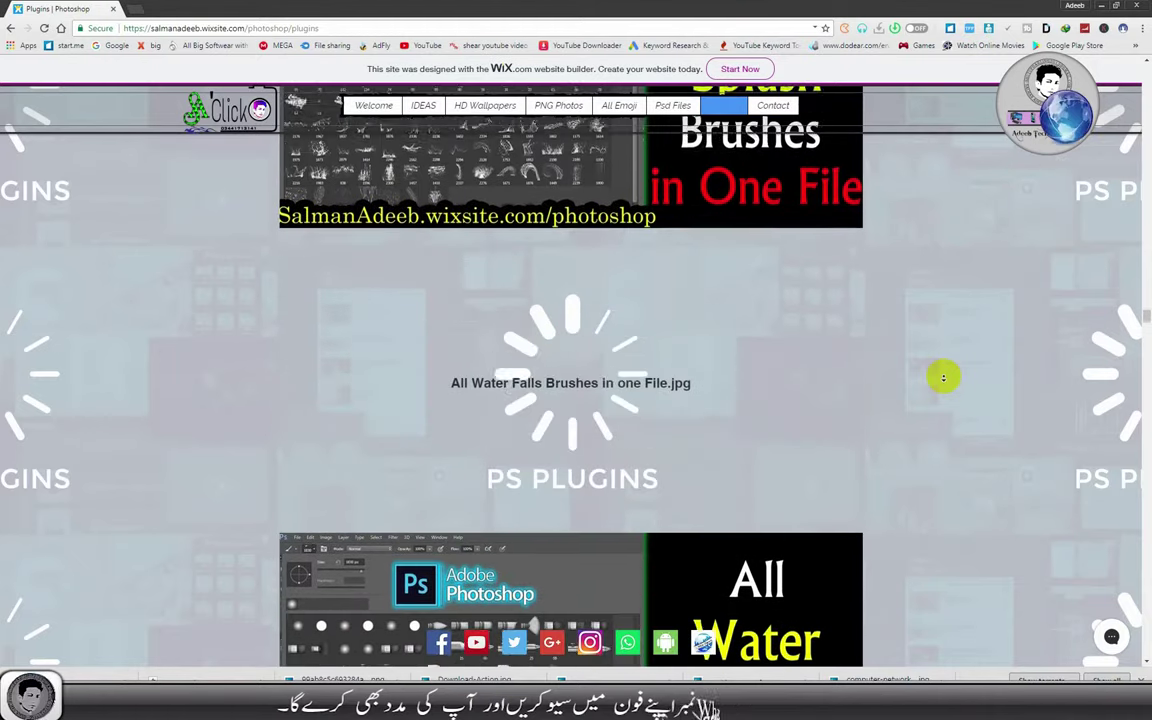
pyautogui.scroll(-2, 943, 377)
pyautogui.scroll(-2, 943, 377)
pyautogui.scroll(-2, 943, 377)
pyautogui.scroll(-2, 943, 377)
pyautogui.scroll(-2, 942, 377)
pyautogui.scroll(-2, 940, 377)
pyautogui.scroll(-2, 940, 377)
pyautogui.scroll(-2, 940, 377)
pyautogui.scroll(-2, 940, 377)
pyautogui.scroll(-2, 940, 377)
pyautogui.scroll(-2, 939, 377)
pyautogui.scroll(-2, 938, 377)
pyautogui.scroll(-2, 936, 378)
pyautogui.scroll(-2, 934, 378)
pyautogui.scroll(-3, 925, 320)
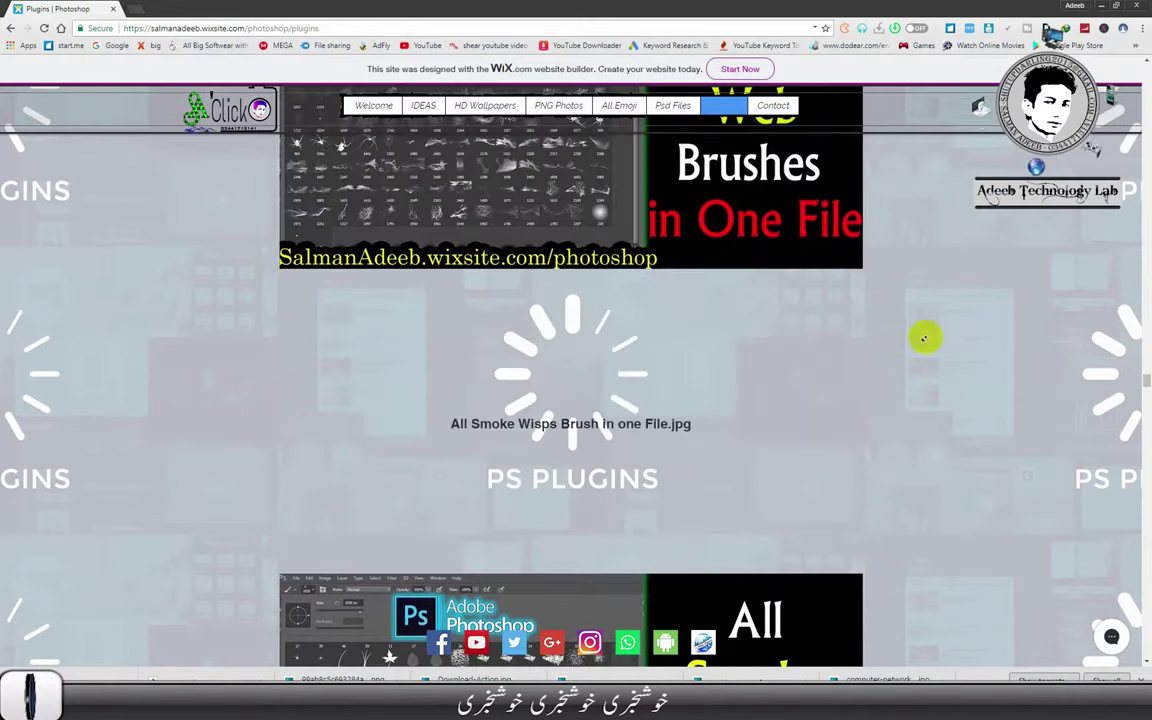
# - Open the All Smoke Wisps Brush in one File image and follow its Download link
pyautogui.scroll(-3, 900, 342)
pyautogui.click(671, 341)
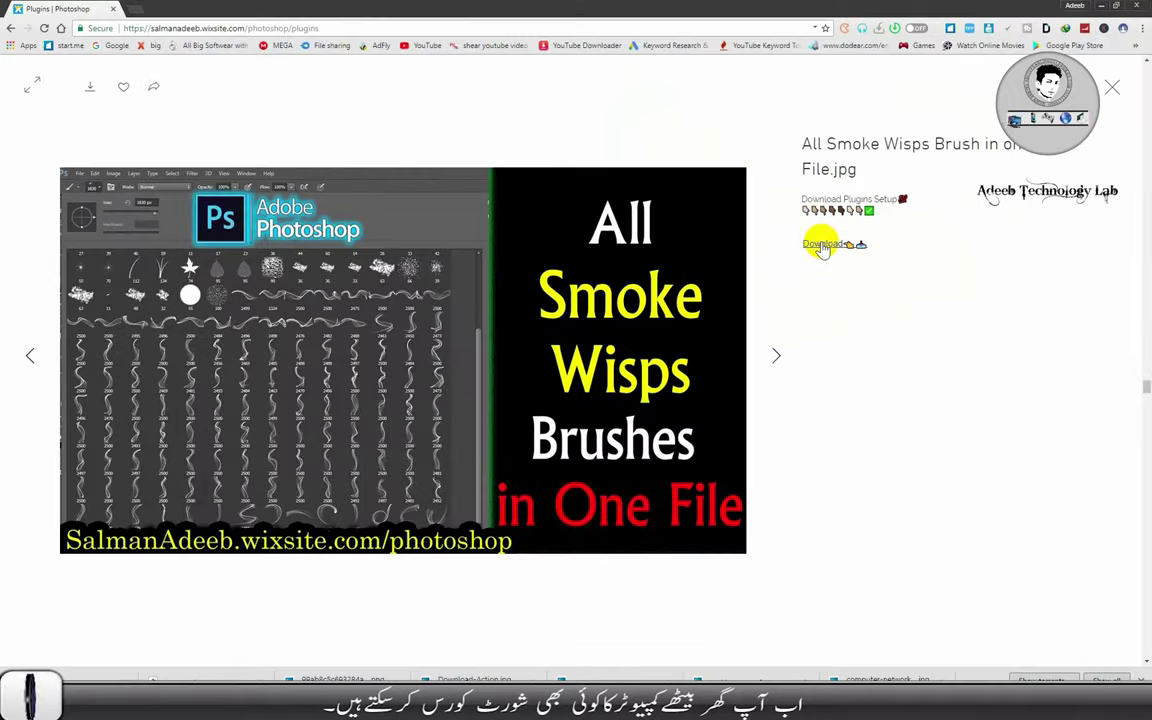
pyautogui.click(819, 244)
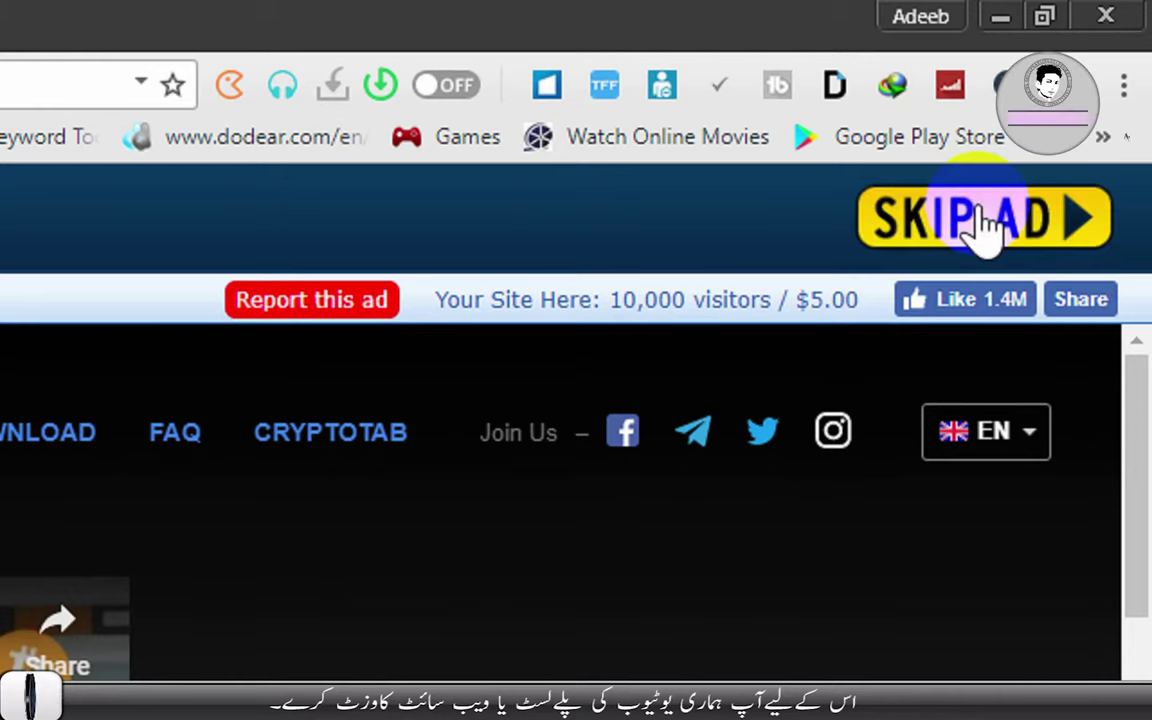
# - Skip the ad and download Smoke Wisps.abr (133.0 MB) from MEGA
pyautogui.click(985, 222)
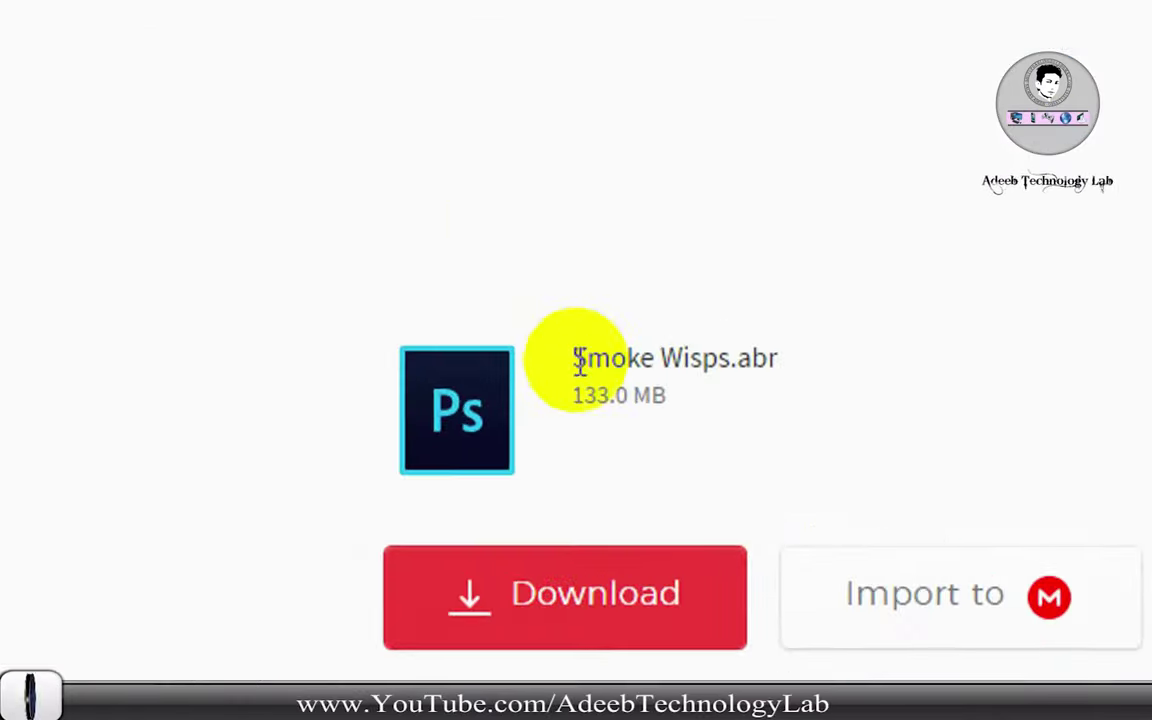
pyautogui.moveTo(571, 358); pyautogui.dragTo(790, 360)
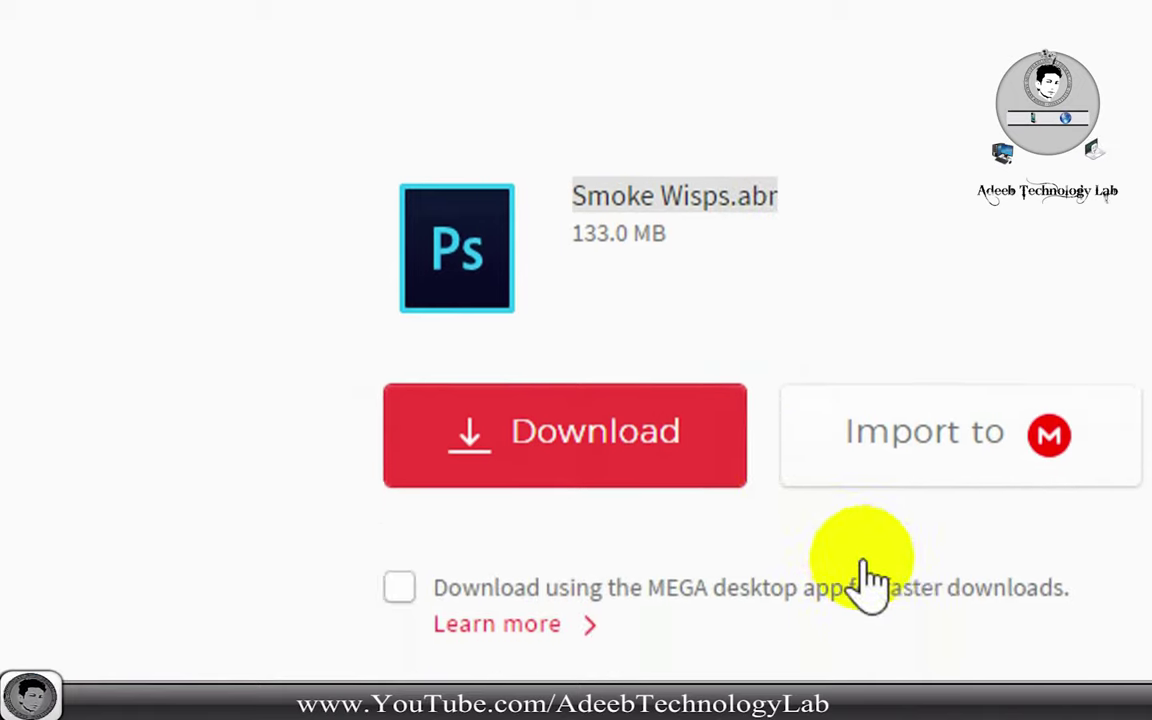
pyautogui.click(490, 378)
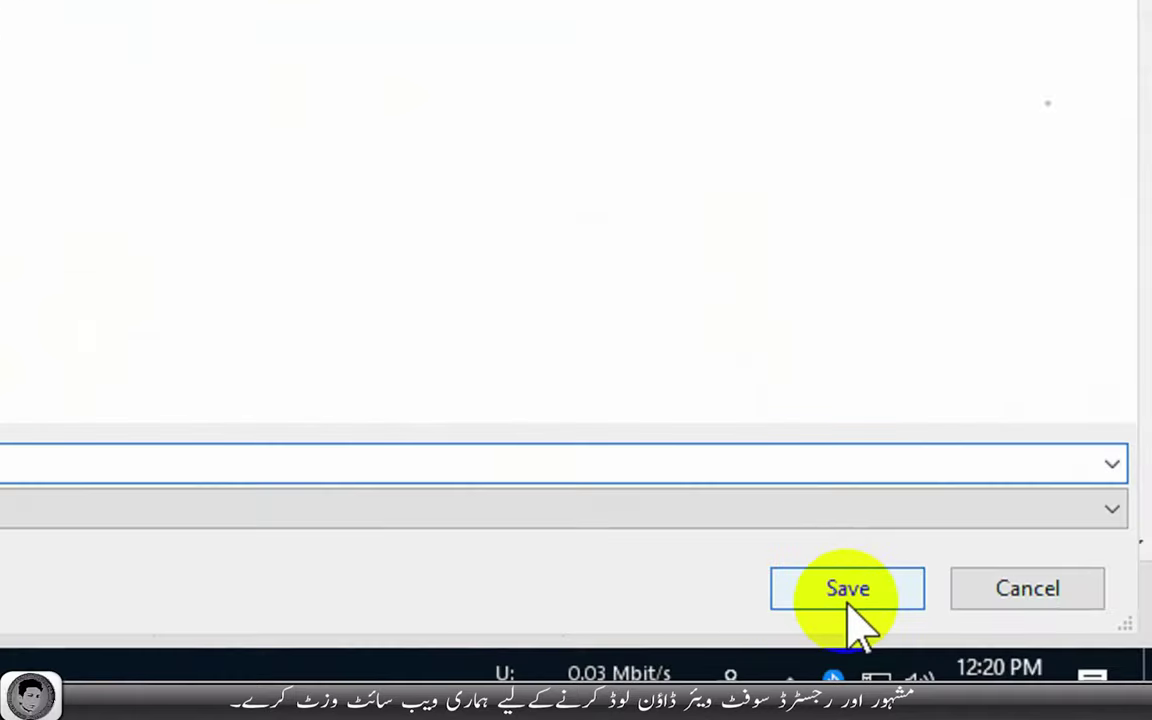
# - Save Smoke Wisps.abr and show it in the Downloads folder
pyautogui.click(849, 604)
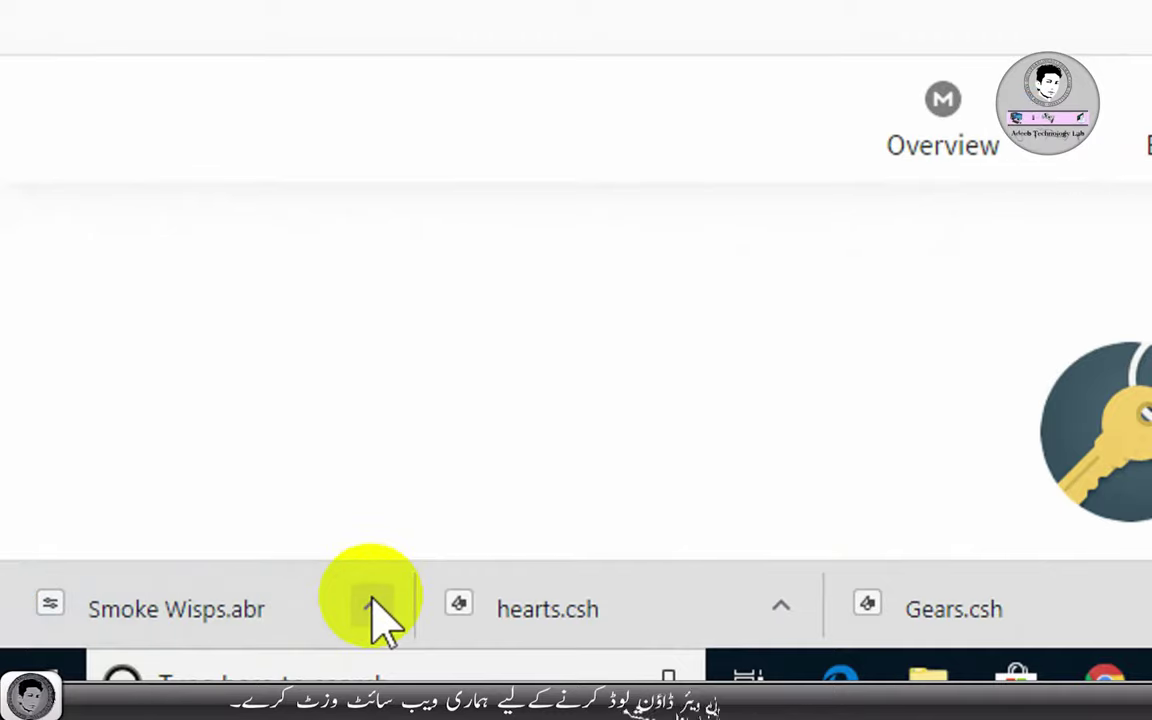
pyautogui.click(380, 605)
pyautogui.click(437, 487)
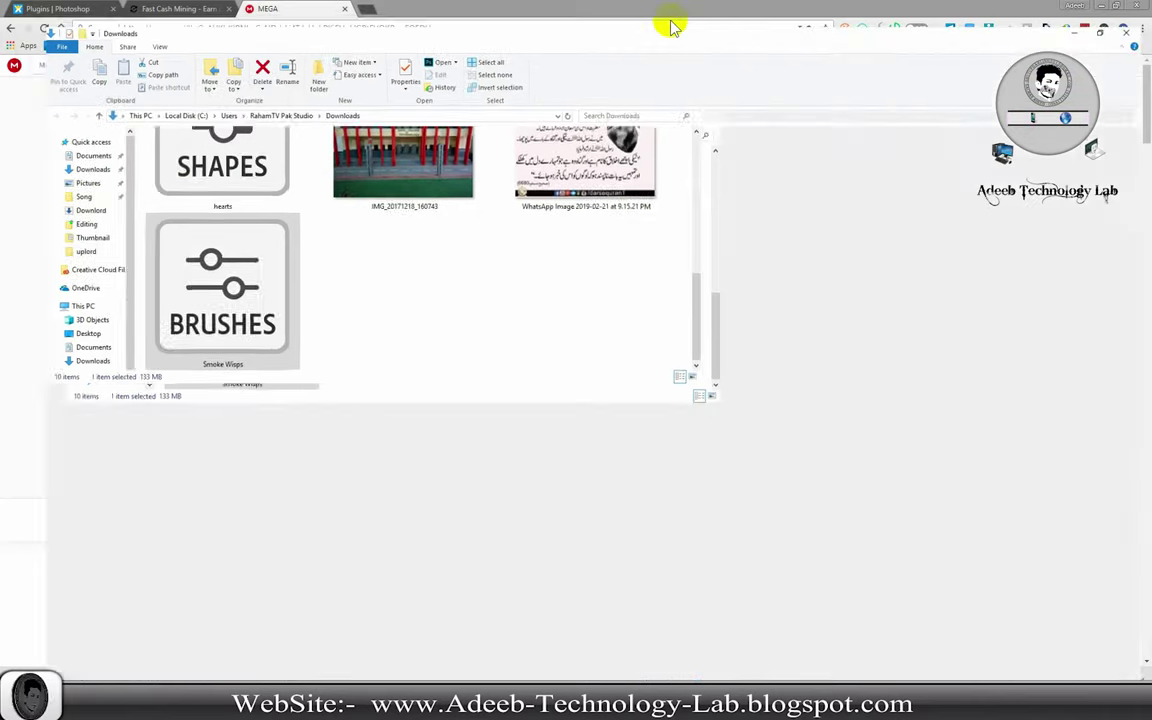
# - Maximise the Downloads window, then return to the Photoshop hearts document
pyautogui.click(668, 25)
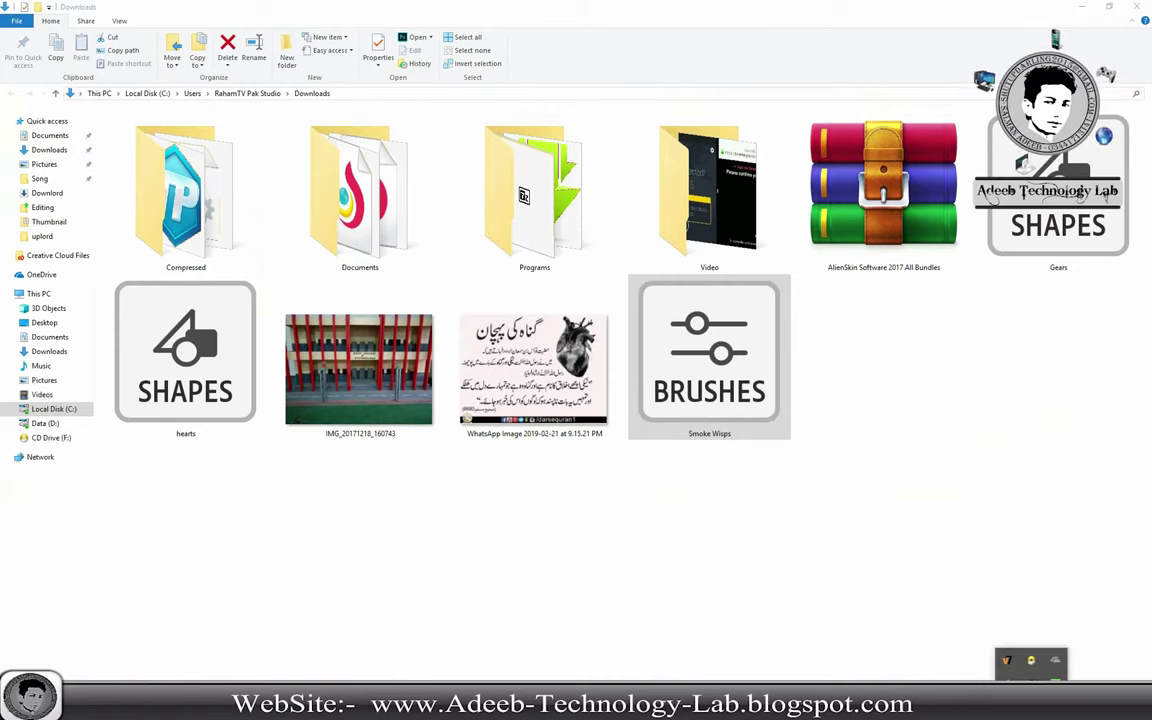
pyautogui.click(738, 627)
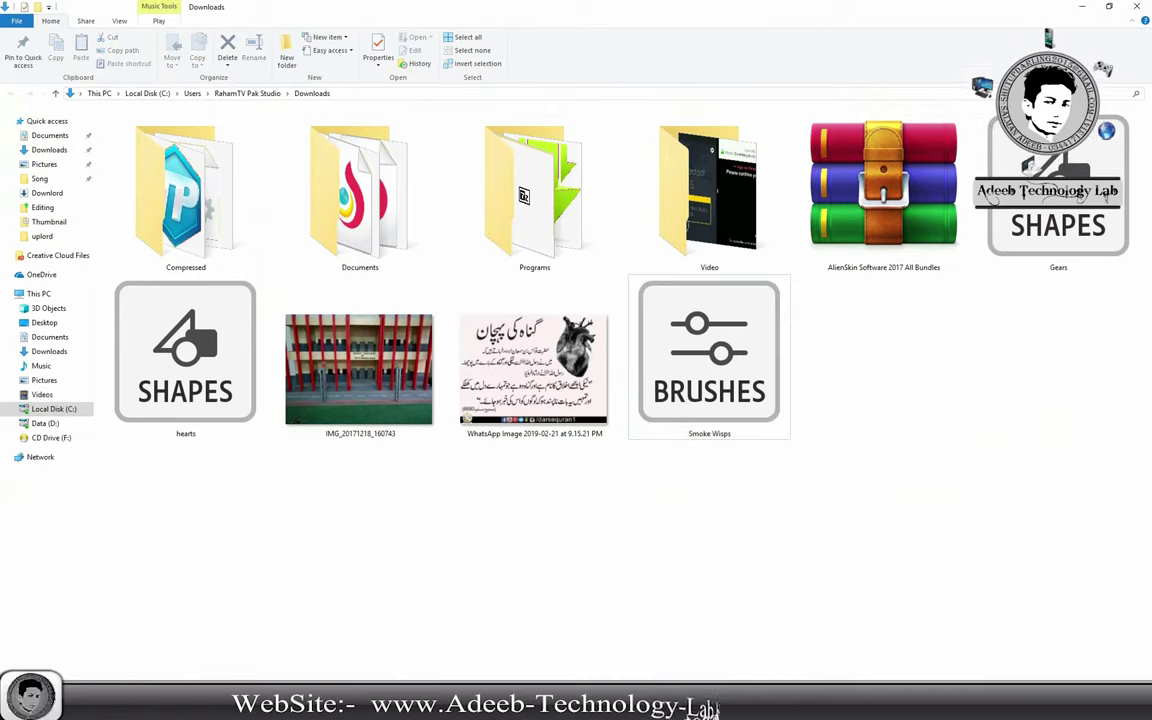
pyautogui.click(437, 700)
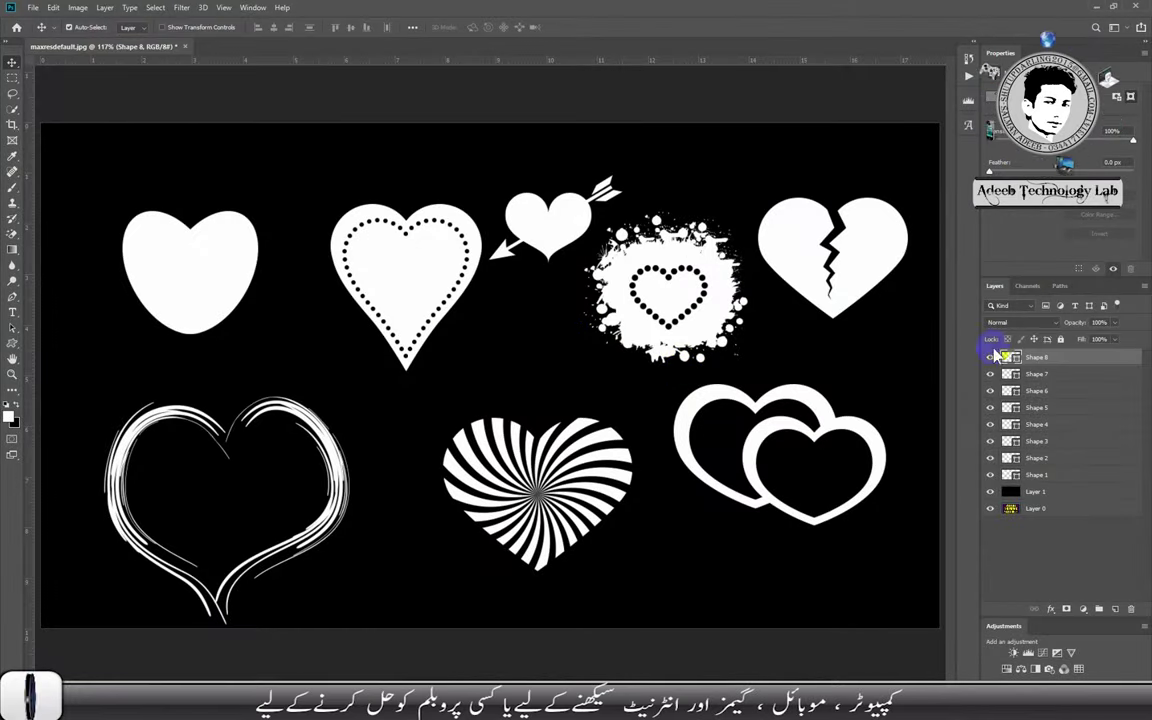
# - Delete heart layers Shape 1 through Shape 8 and select the Steam Brush group in the brush presets
pyautogui.keyDown('shift'); pyautogui.click(1058, 477); pyautogui.keyUp('shift')
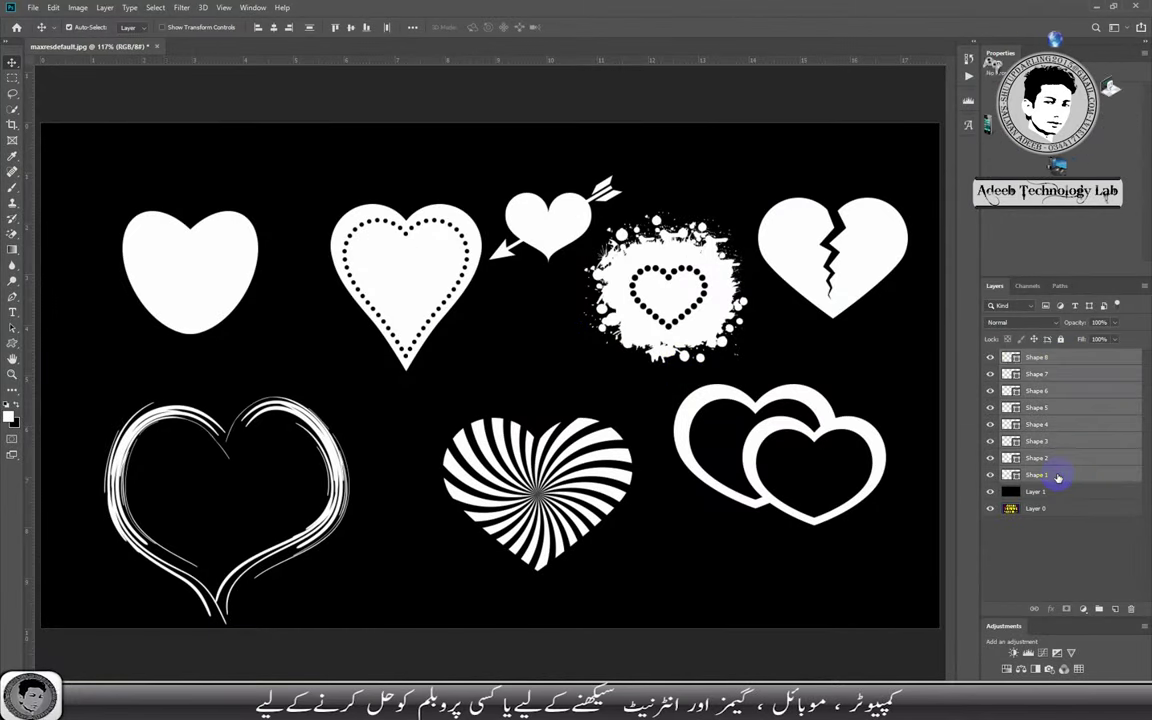
pyautogui.press('Delete')
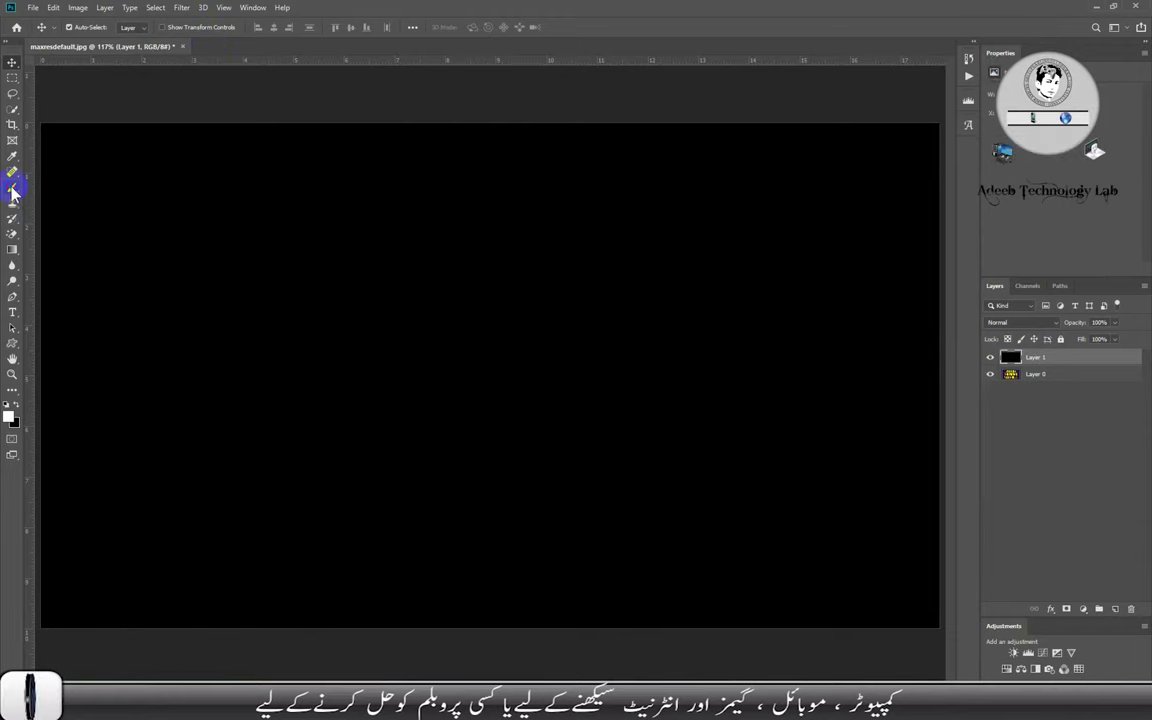
pyautogui.click(86, 29)
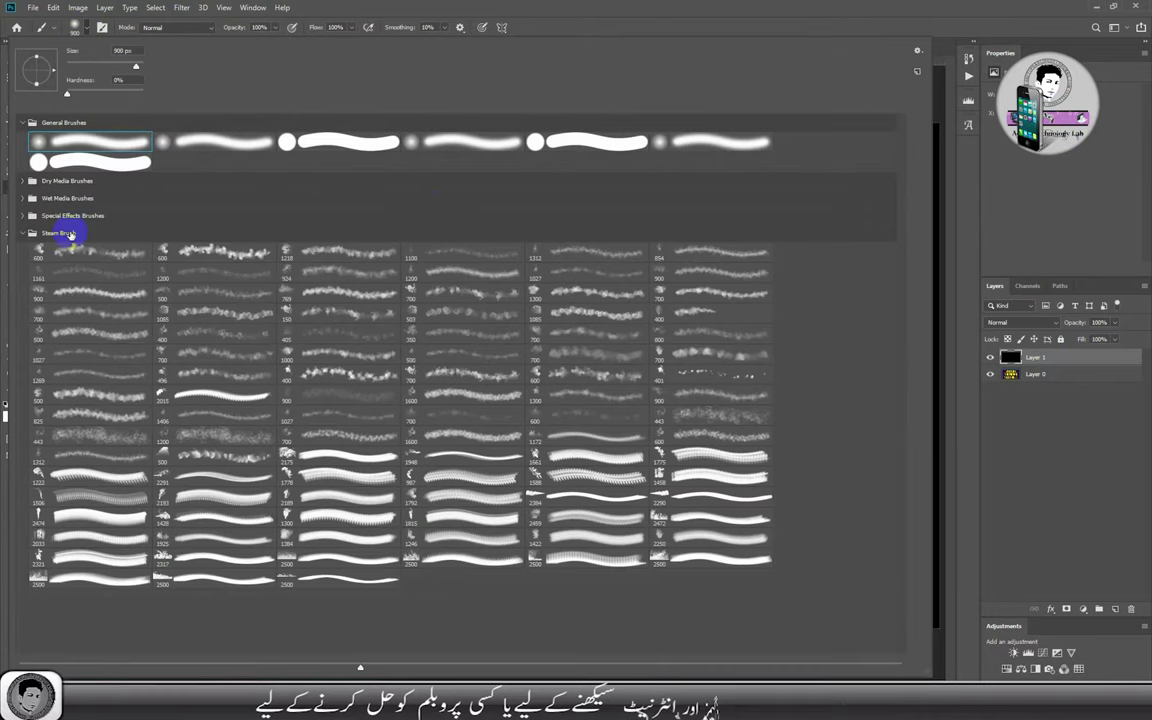
pyautogui.click(308, 229)
# - Delete the Steam Brush and Special Effects Brushes groups
pyautogui.click(918, 51)
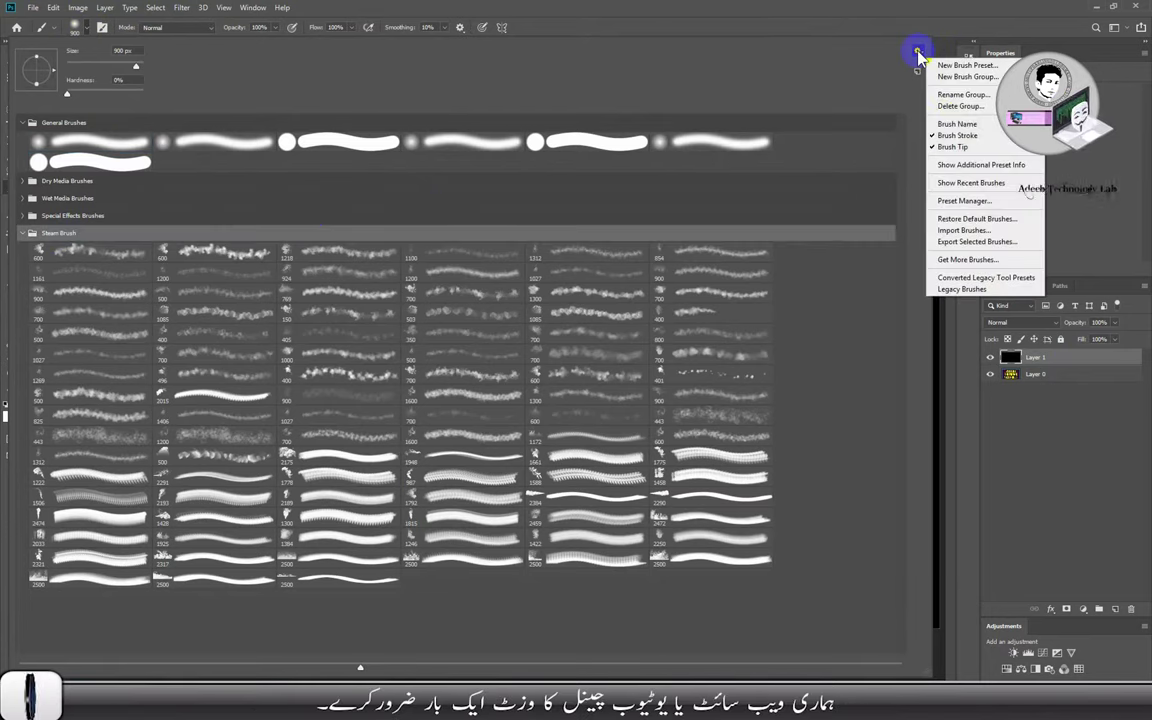
pyautogui.click(960, 106)
pyautogui.click(522, 259)
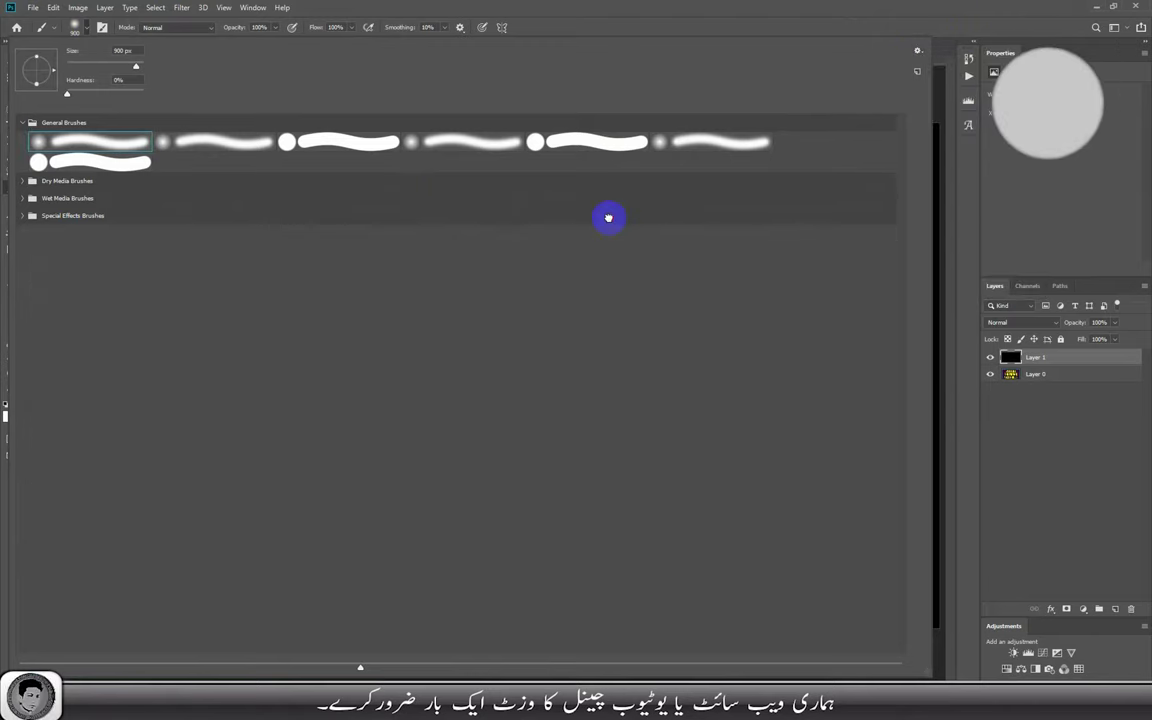
pyautogui.click(608, 218)
pyautogui.click(918, 51)
pyautogui.click(951, 105)
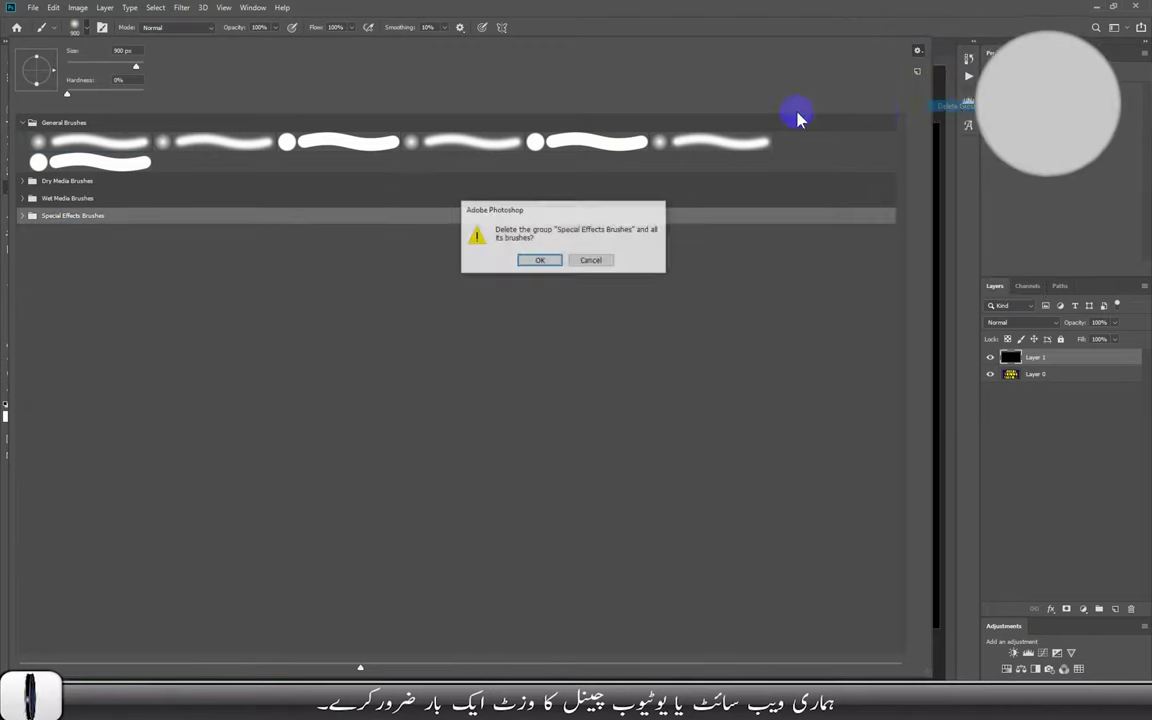
pyautogui.click(527, 259)
# - Delete the Wet Media Brushes and Dry Media Brushes groups
pyautogui.click(558, 202)
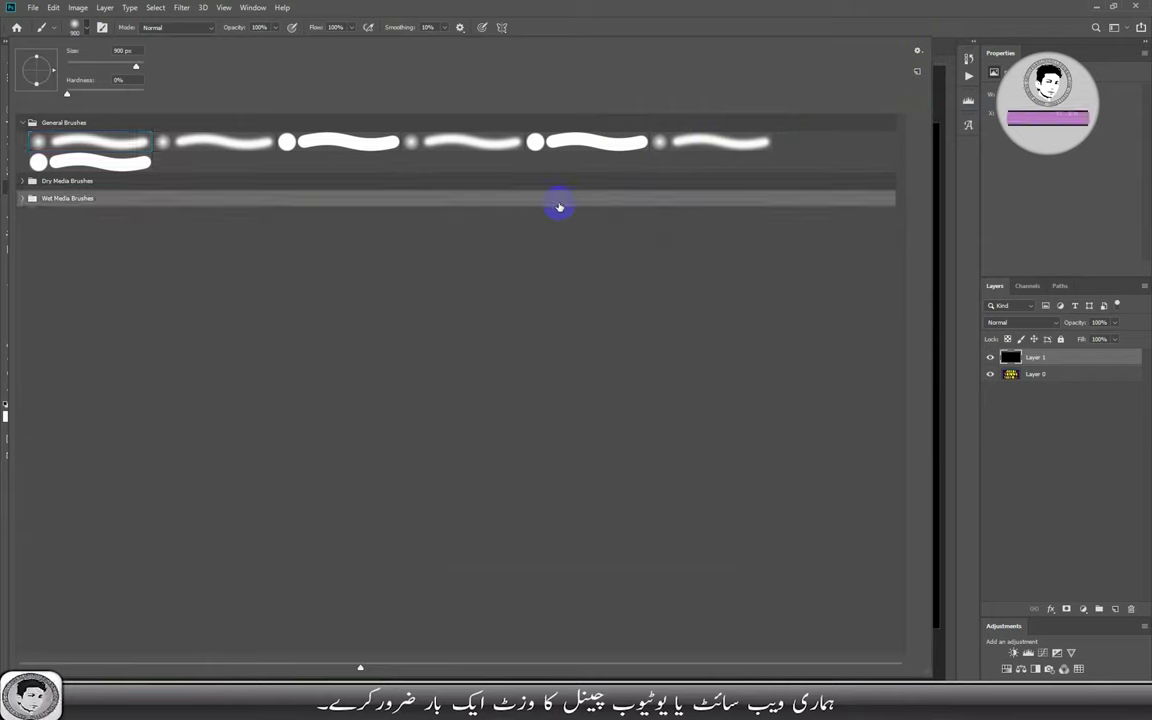
pyautogui.click(916, 51)
pyautogui.click(957, 106)
pyautogui.click(548, 256)
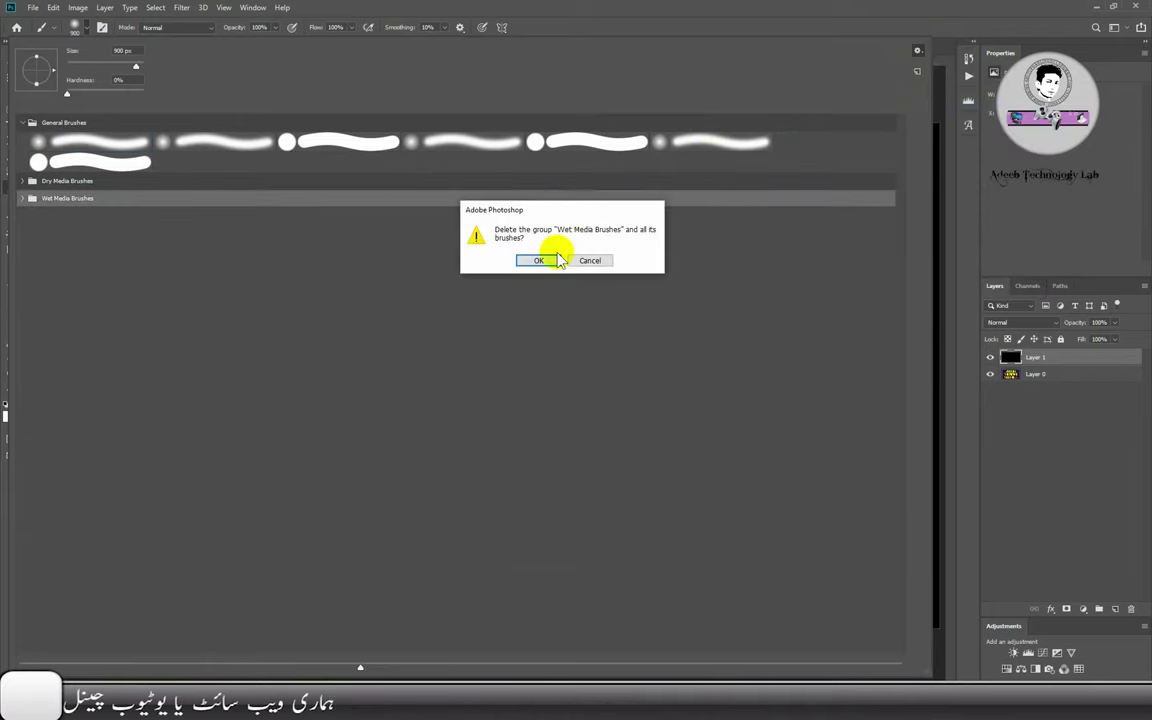
pyautogui.click(917, 51)
pyautogui.click(955, 108)
pyautogui.click(548, 259)
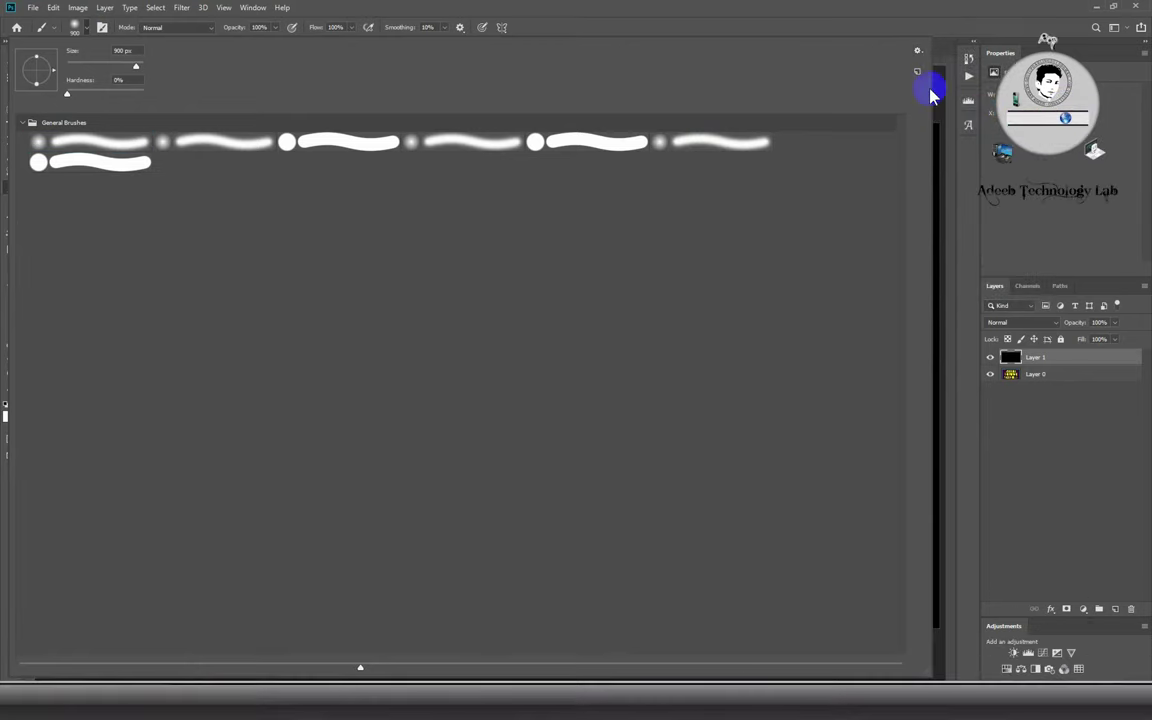
pyautogui.click(917, 51)
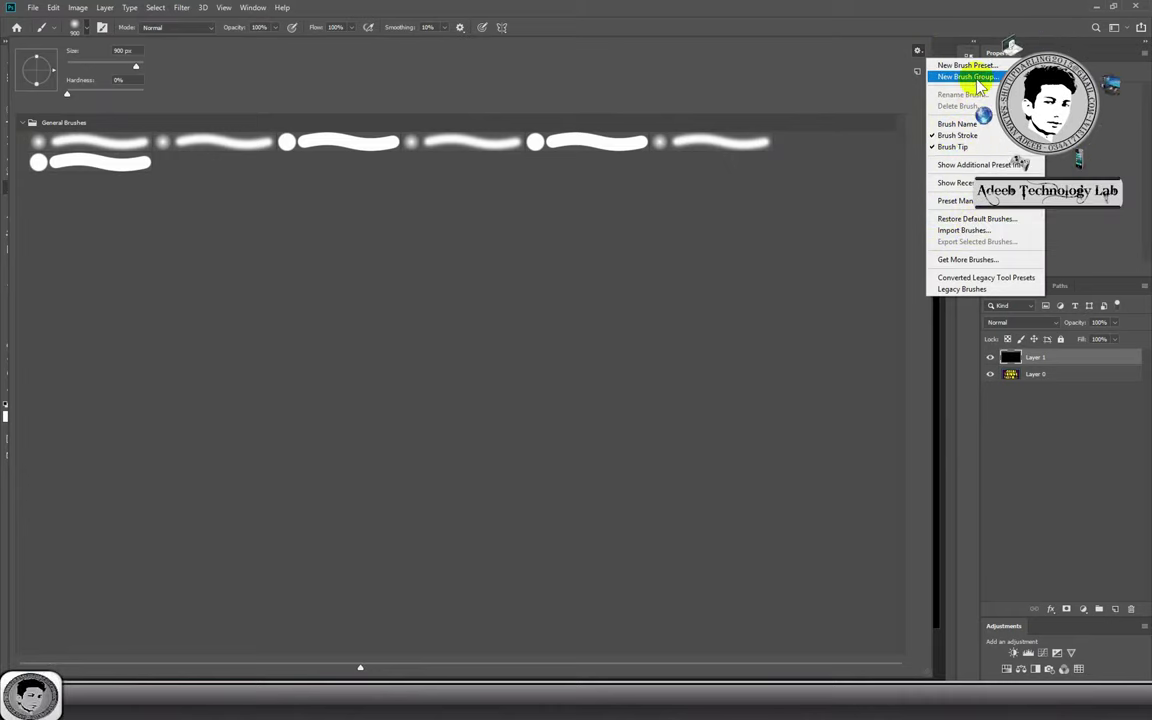
# - Import Smoke Wisps.abr from Downloads and expand the new Smoke Wisps brush group
pyautogui.click(1003, 231)
pyautogui.moveTo(368, 52)
pyautogui.mouseDown()
pyautogui.moveTo(513, 101)
pyautogui.moveTo(602, 99)
pyautogui.mouseUp()
pyautogui.scroll(-3, 530, 310)
pyautogui.click(449, 365)
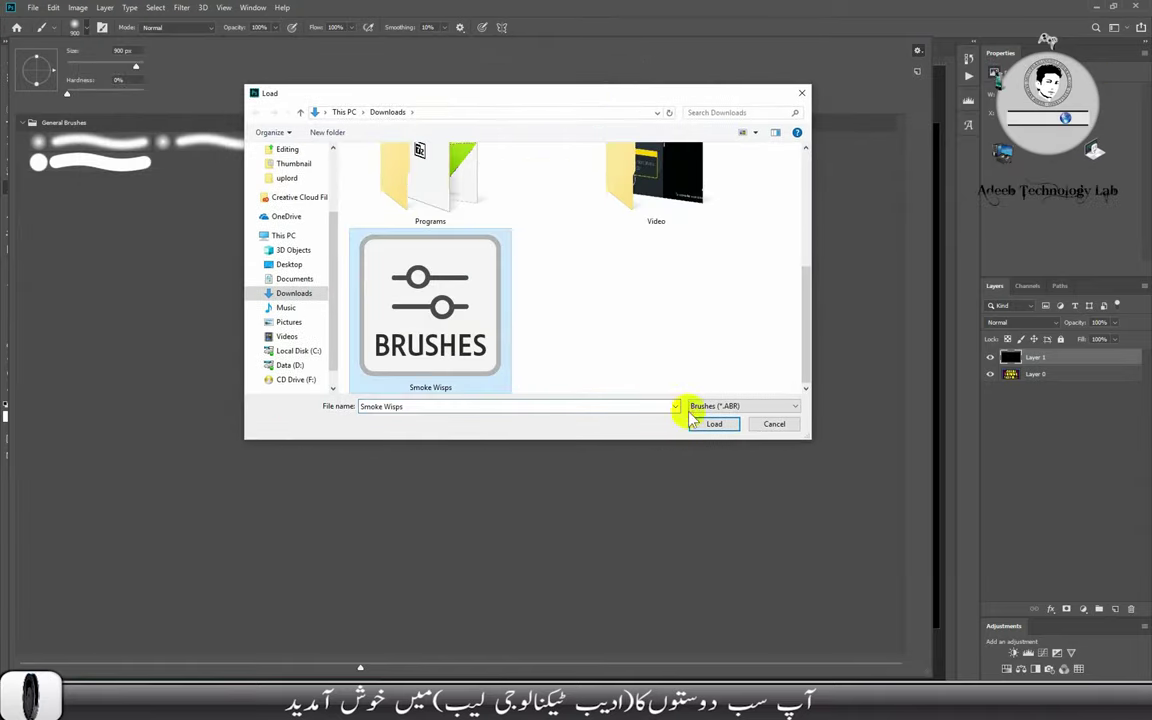
pyautogui.click(698, 426)
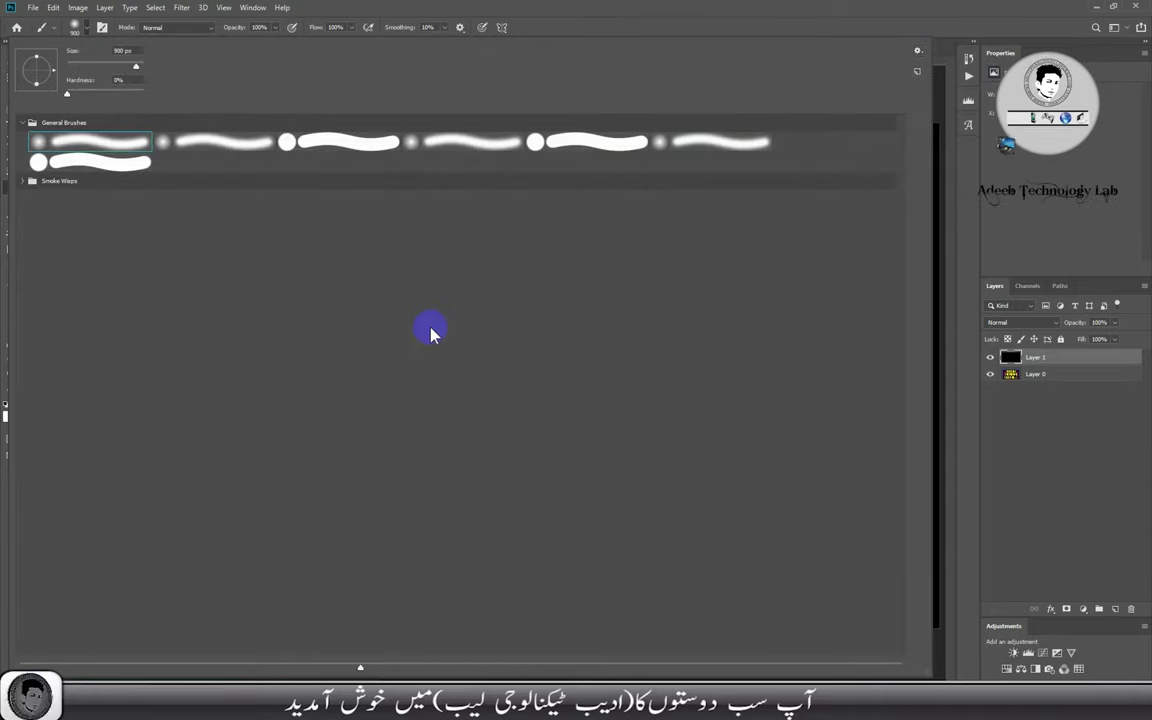
pyautogui.click(24, 183)
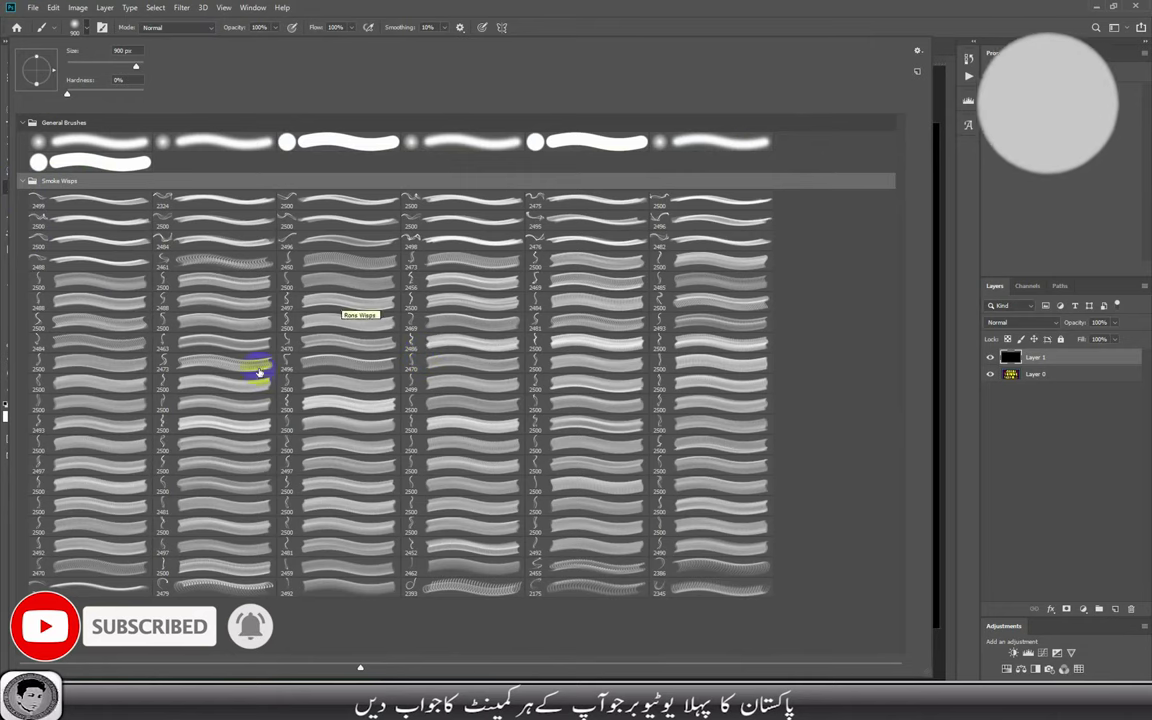
# - Pick a Smoke Wisps brush, shrink it, and stamp a white swirl at the canvas upper left
pyautogui.click(537, 588)
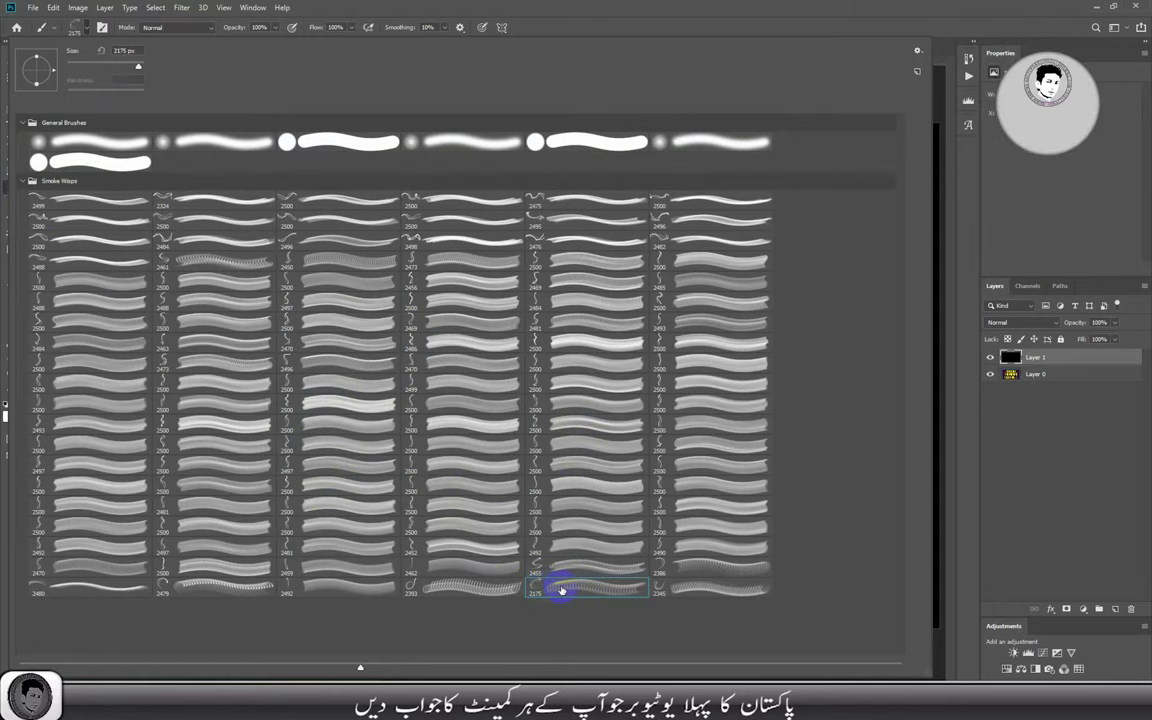
pyautogui.doubleClick(561, 587)
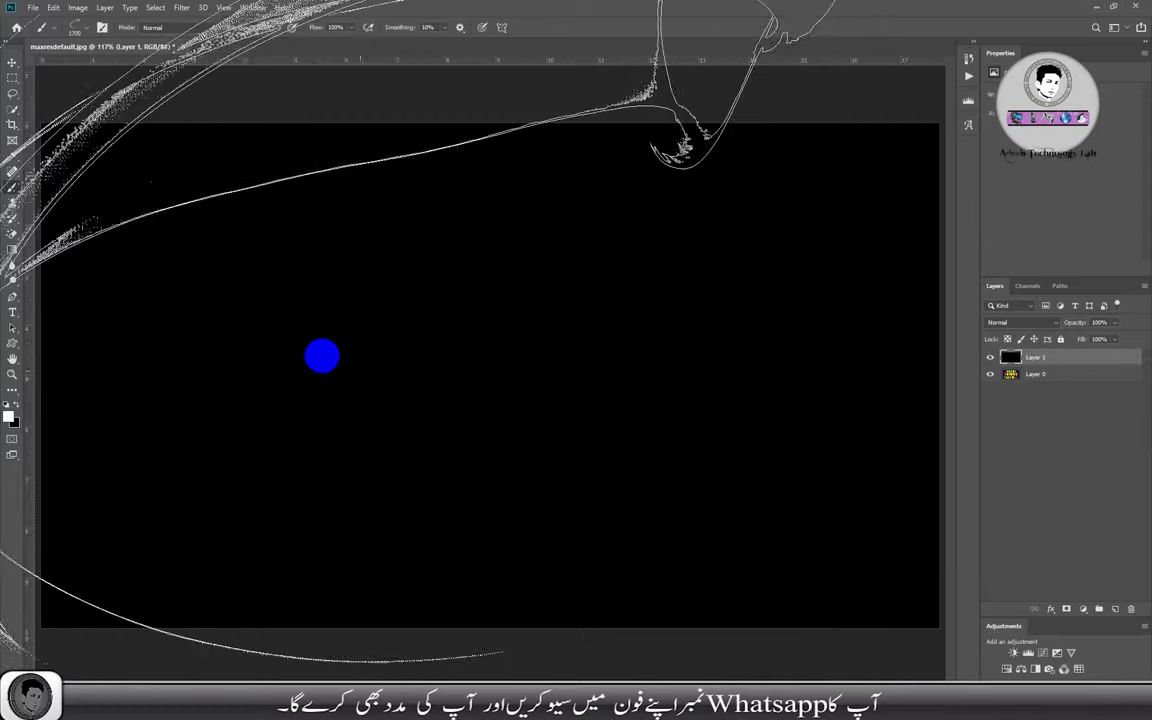
pyautogui.press('[')
pyautogui.press('[')
pyautogui.press('[')
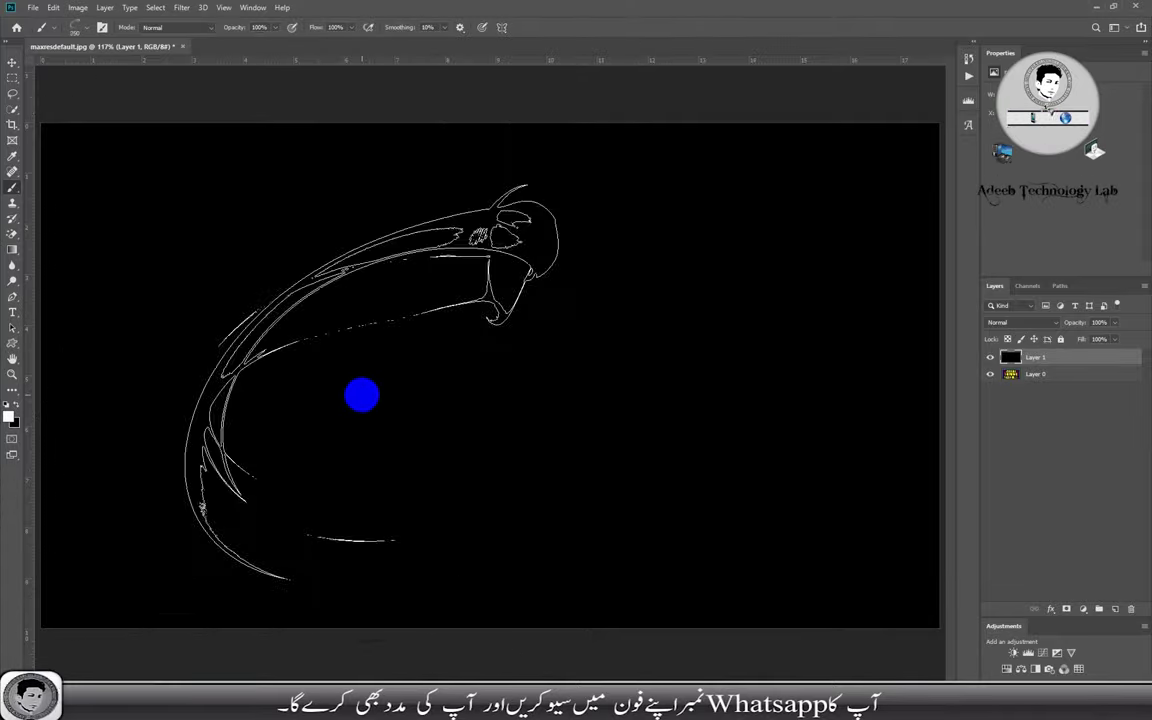
pyautogui.press('[')
pyautogui.press('[')
pyautogui.press('[')
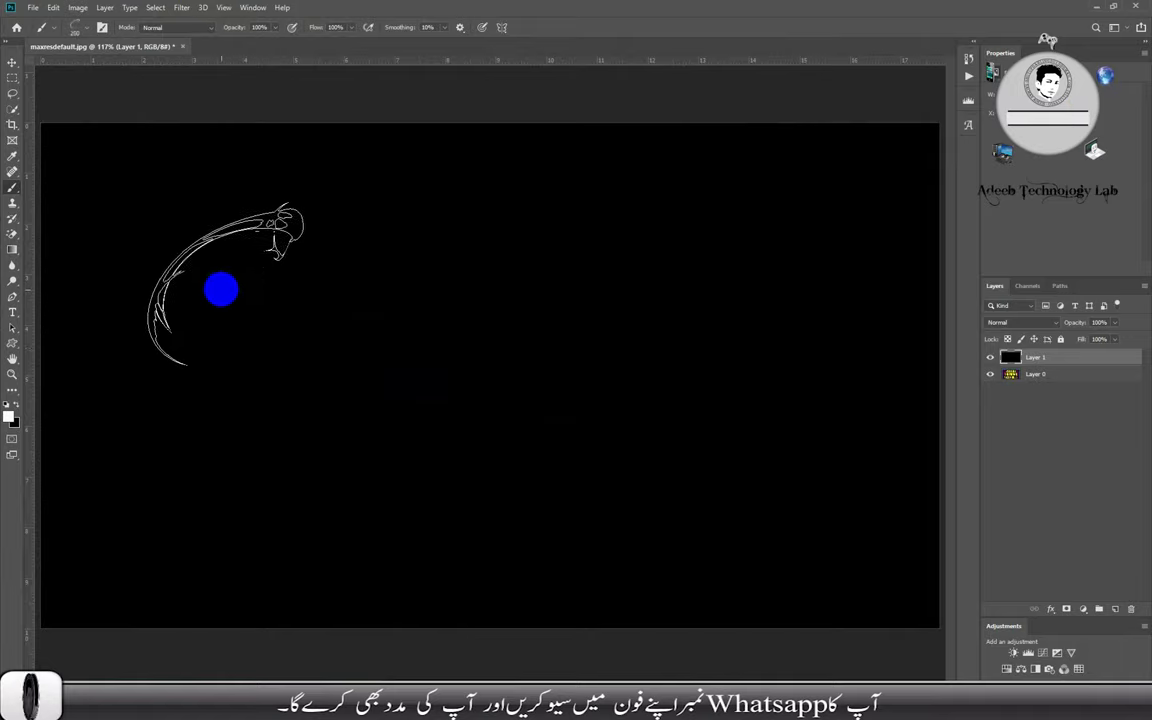
pyautogui.click(205, 257)
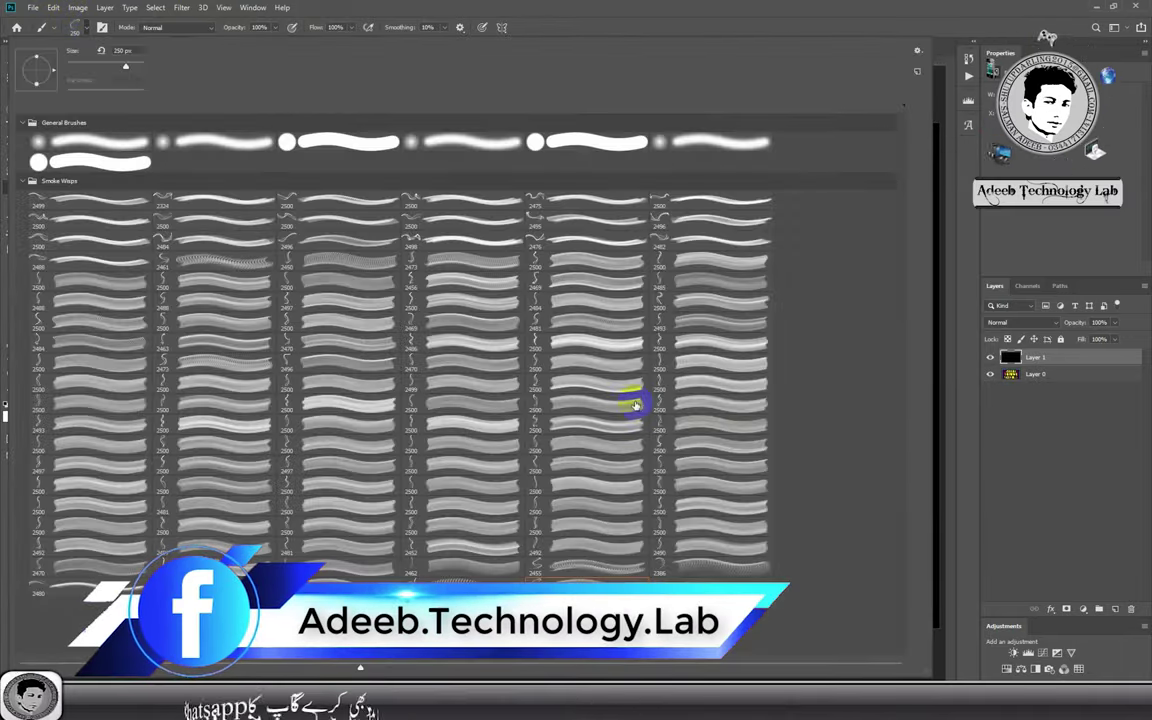
# - Stamp a second smoke swirl below the first, then select a different Smoke Wisps brush
pyautogui.doubleClick(661, 338)
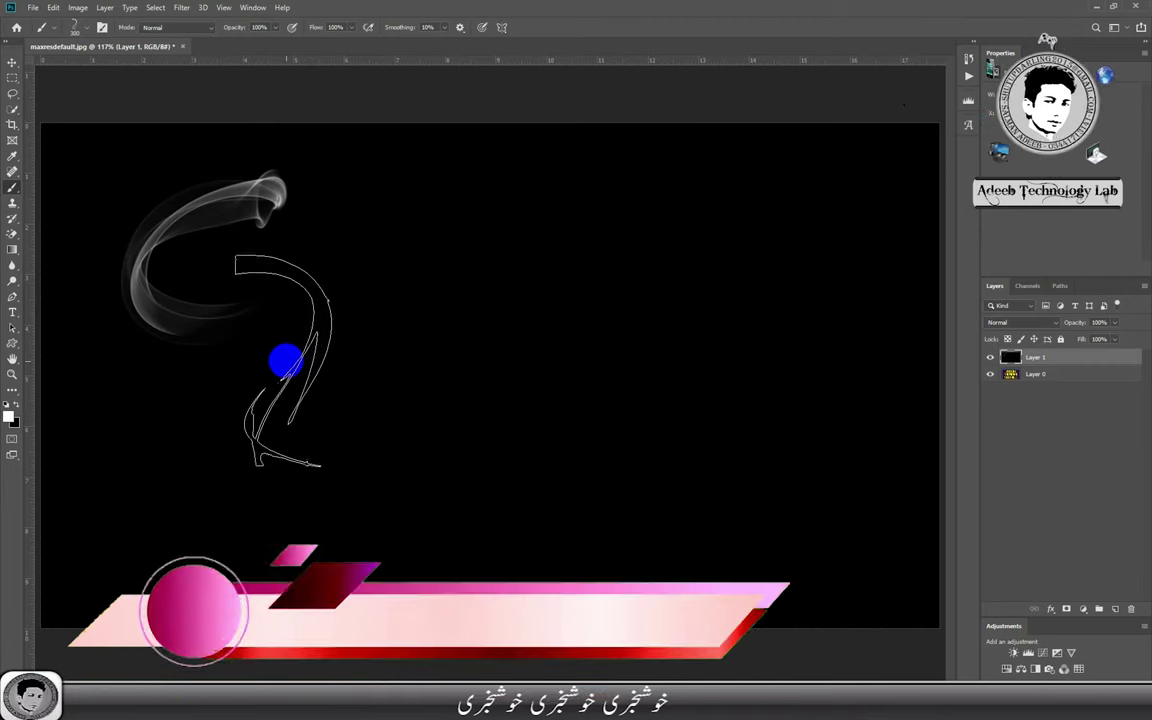
pyautogui.click(285, 360)
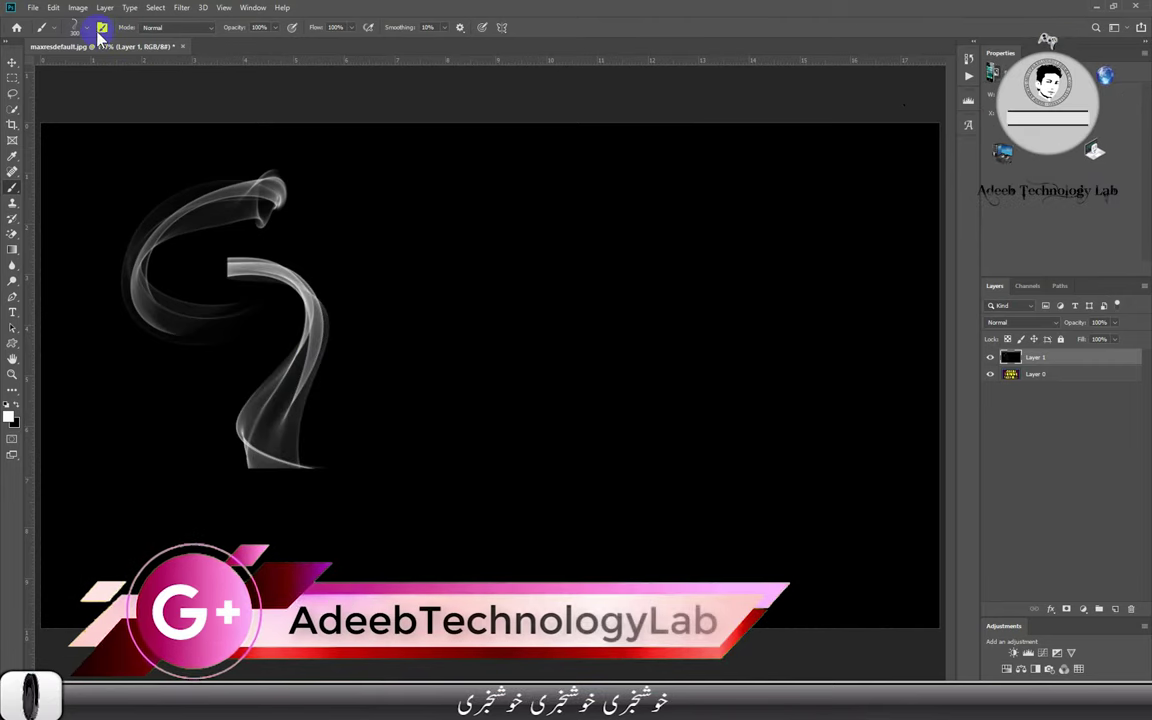
pyautogui.click(80, 30)
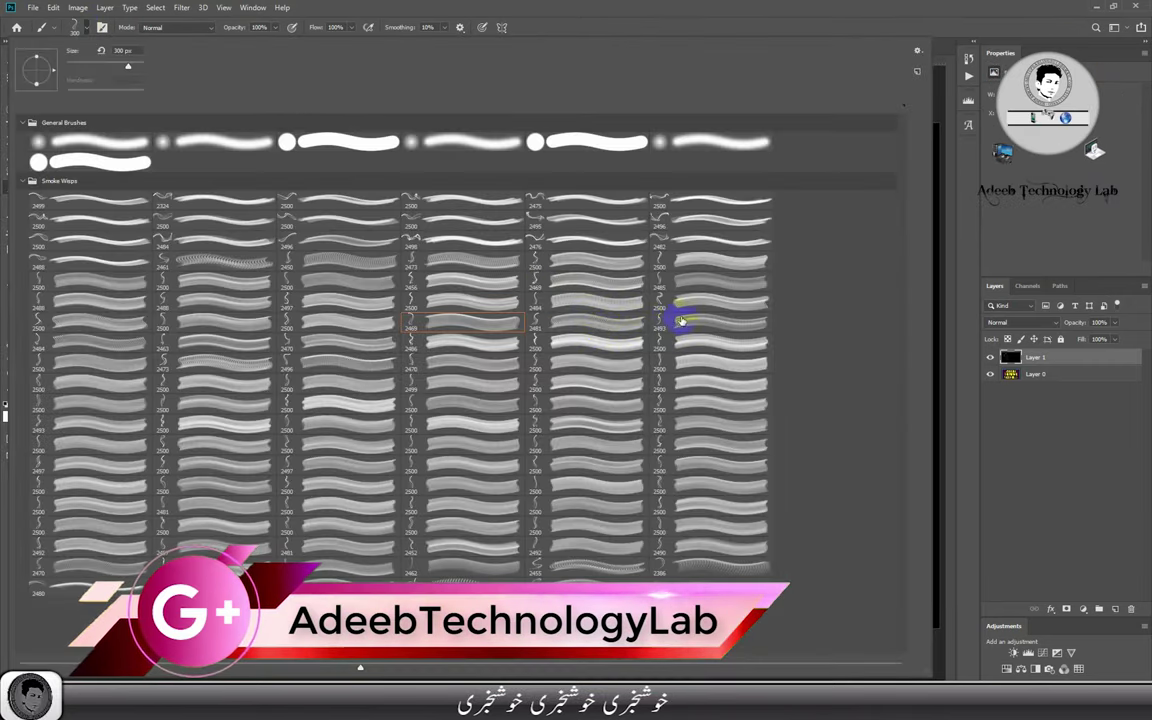
pyautogui.click(679, 225)
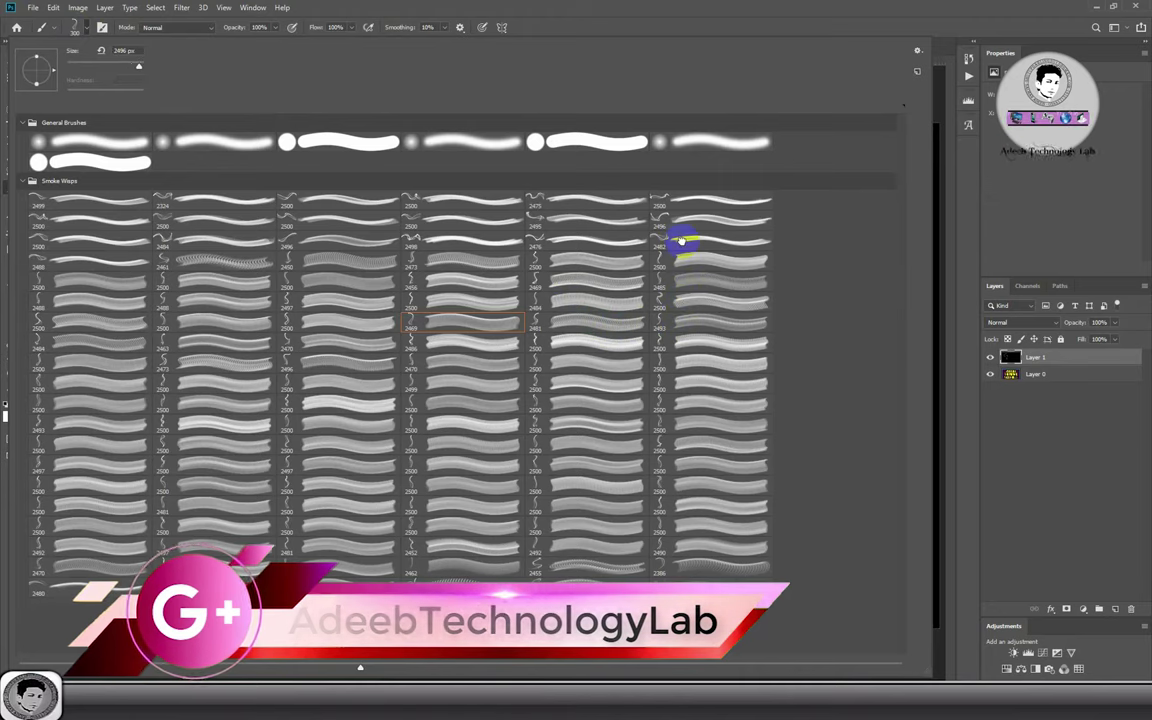
pyautogui.press('Return')
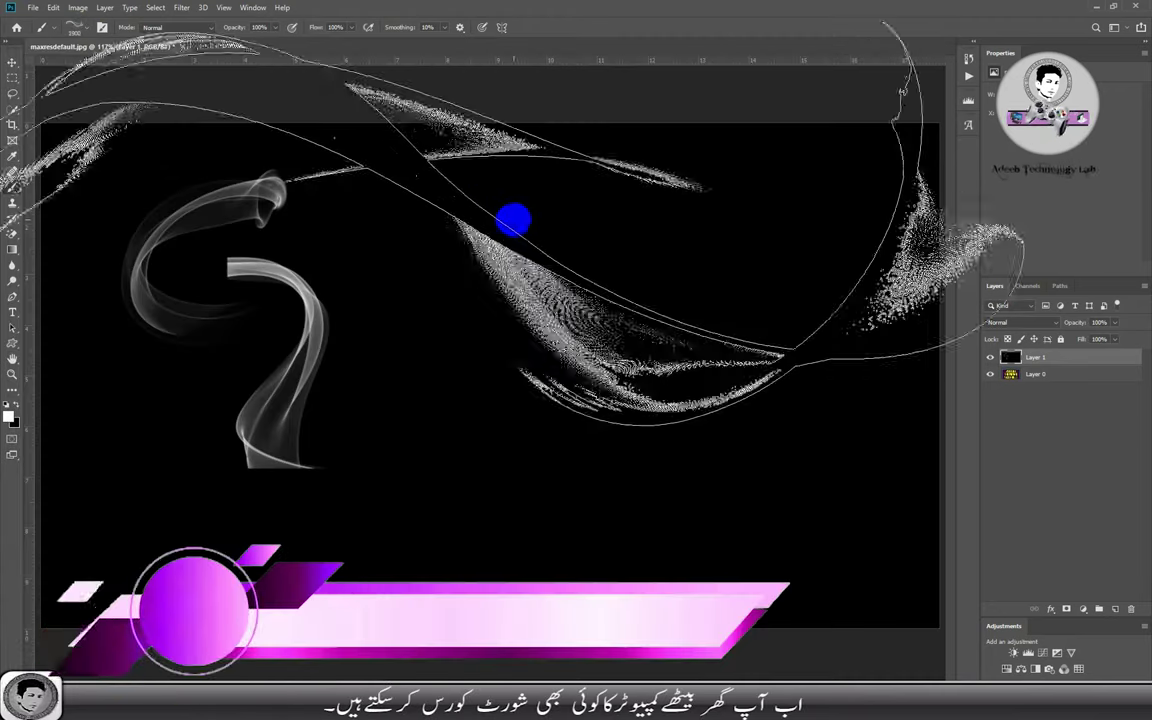
# - Stamp a smaller smoke wisp at upper right, then another Smoke Wisps brush in the lower middle
pyautogui.press('[')
pyautogui.press('[')
pyautogui.press('[')
pyautogui.press('[')
pyautogui.press('[')
pyautogui.press('[')
pyautogui.press('[')
pyautogui.press('[')
pyautogui.click(670, 237)
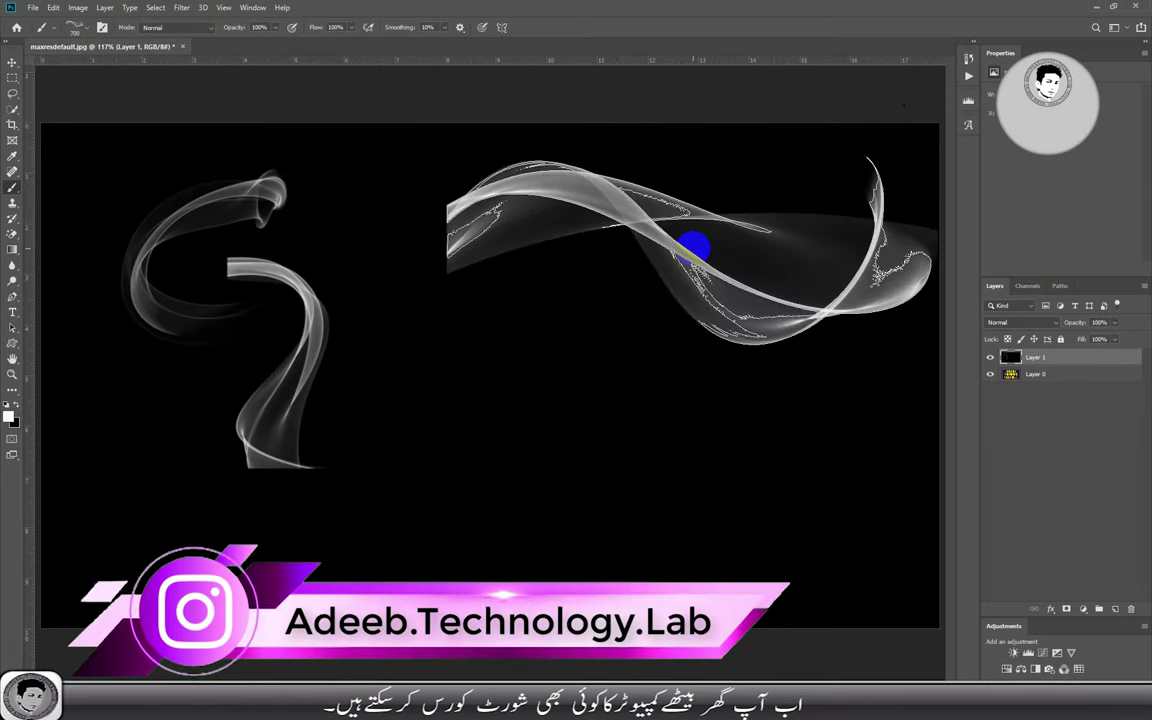
pyautogui.click(88, 31)
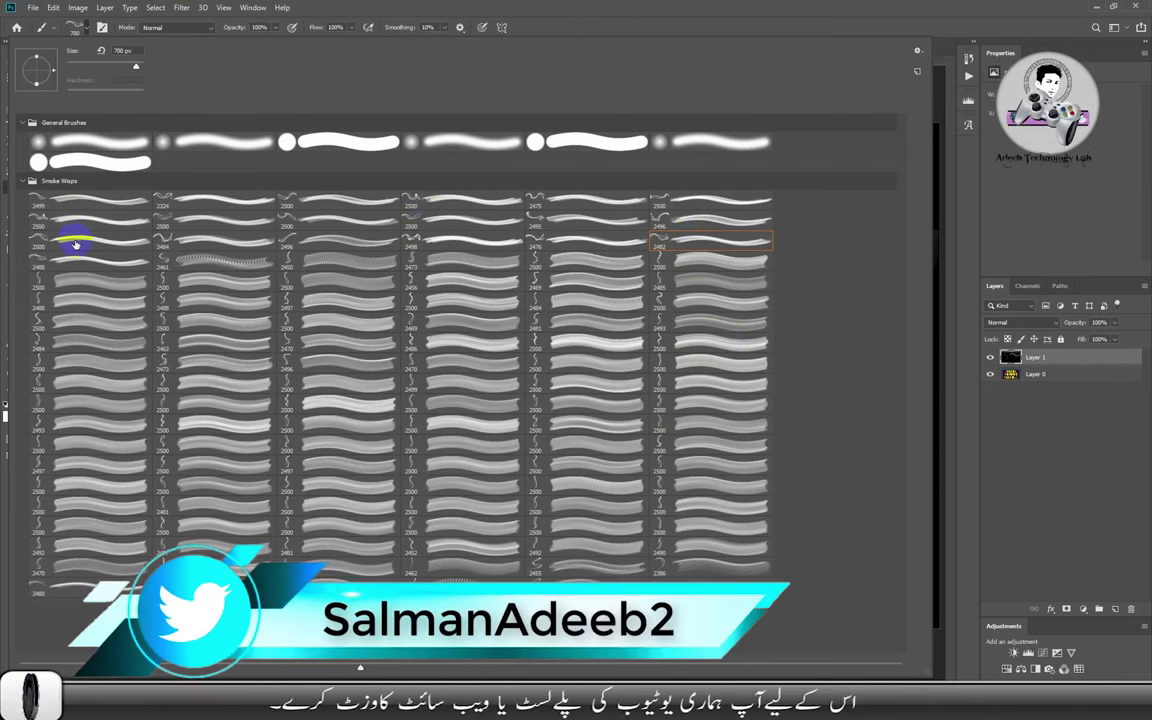
pyautogui.click(571, 378)
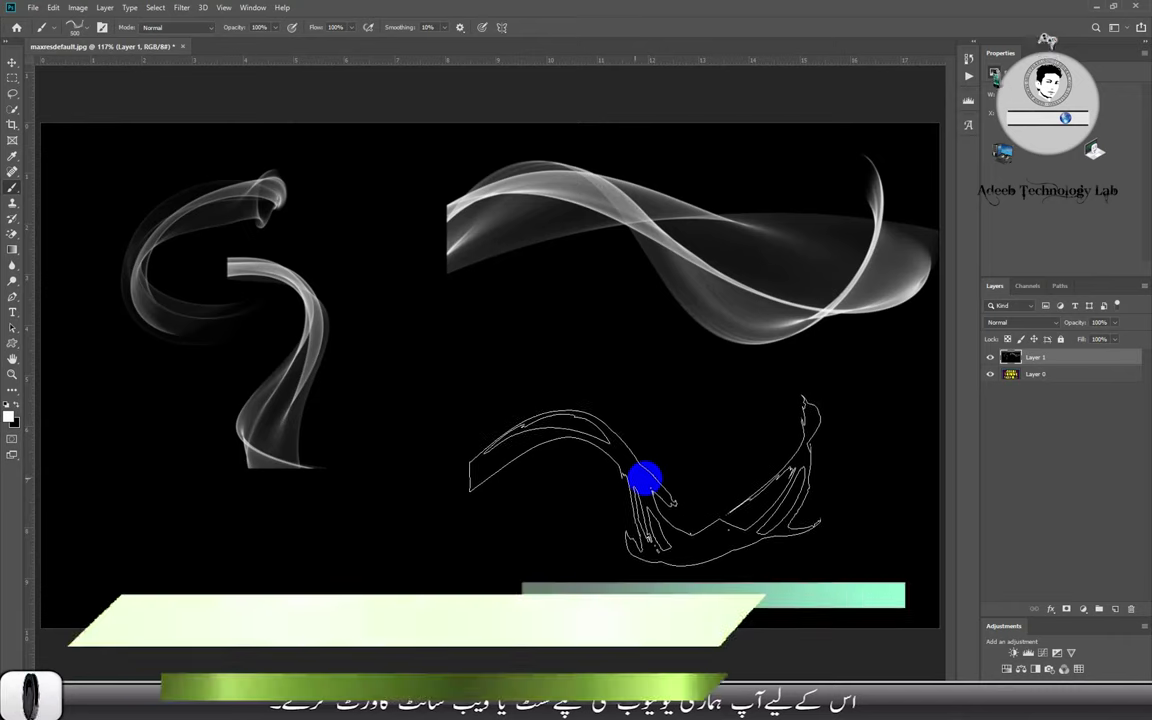
pyautogui.click(535, 463)
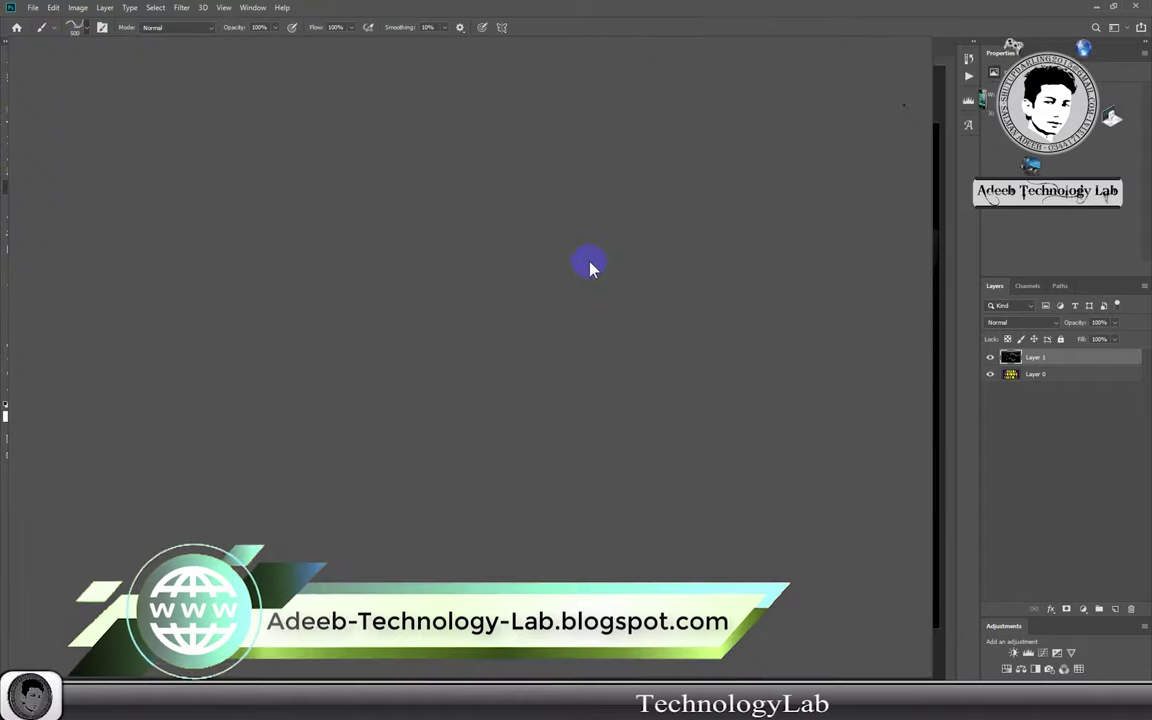
pyautogui.rightClick(589, 267)
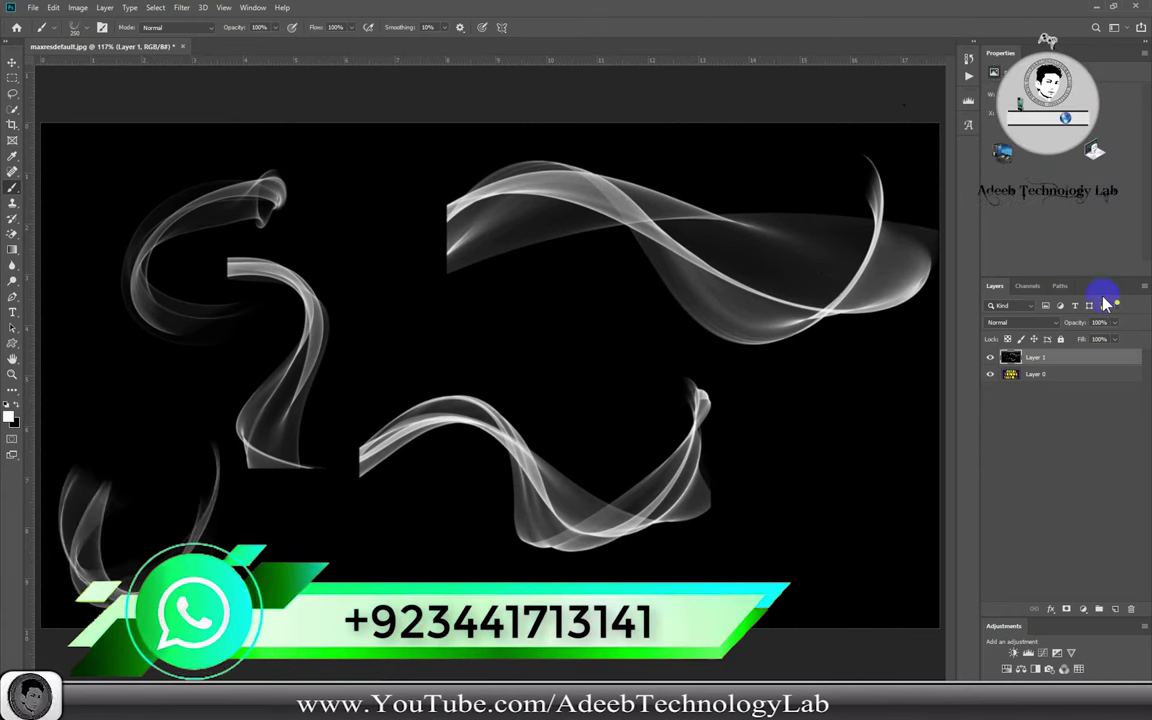
pyautogui.click(78, 28)
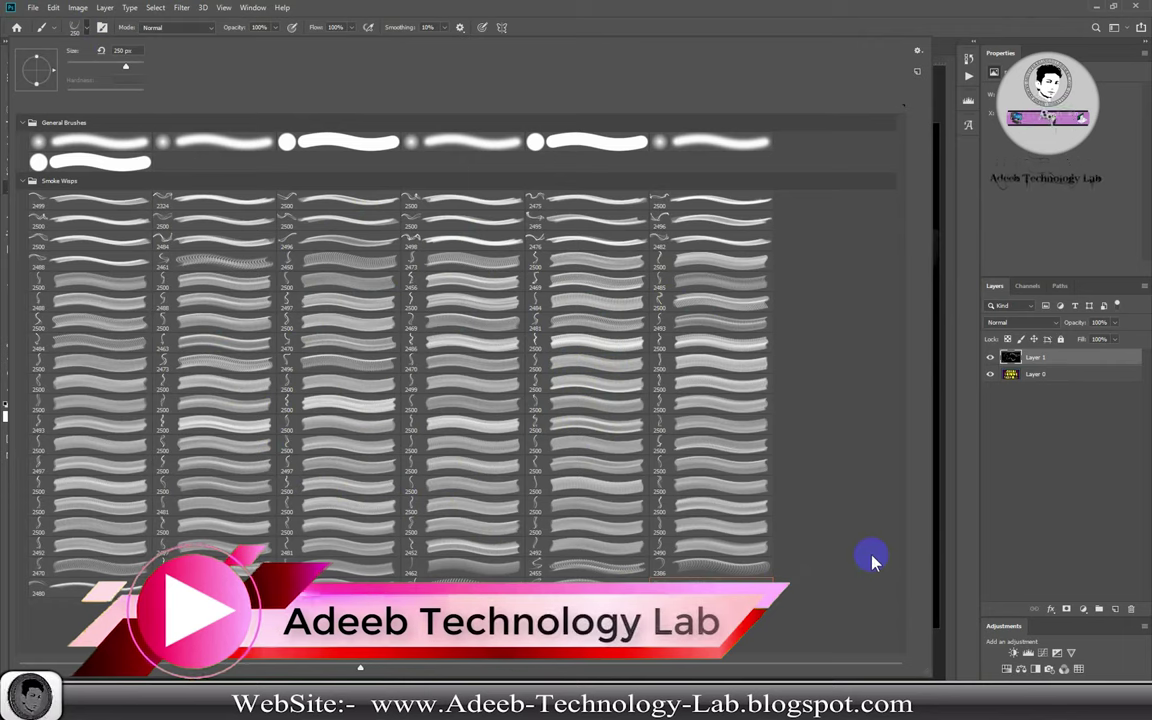
# - Minimize Photoshop to show the Downloads folder listing the Smoke Wisps brush file
pyautogui.click(1097, 7)
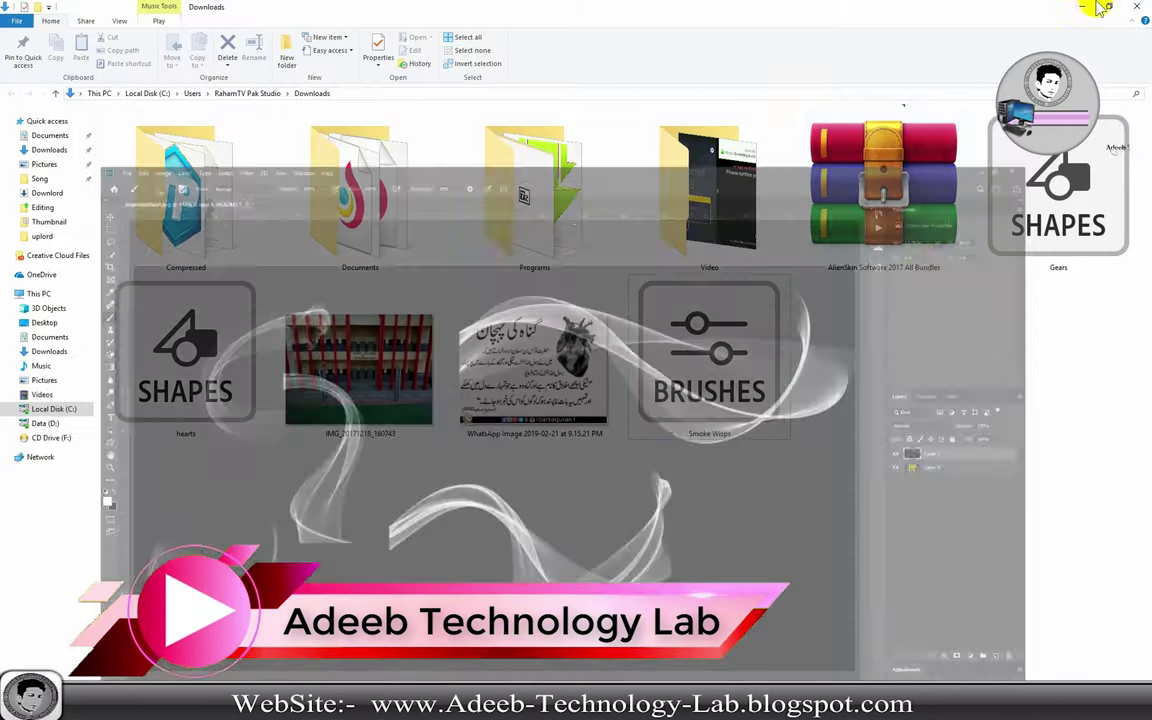